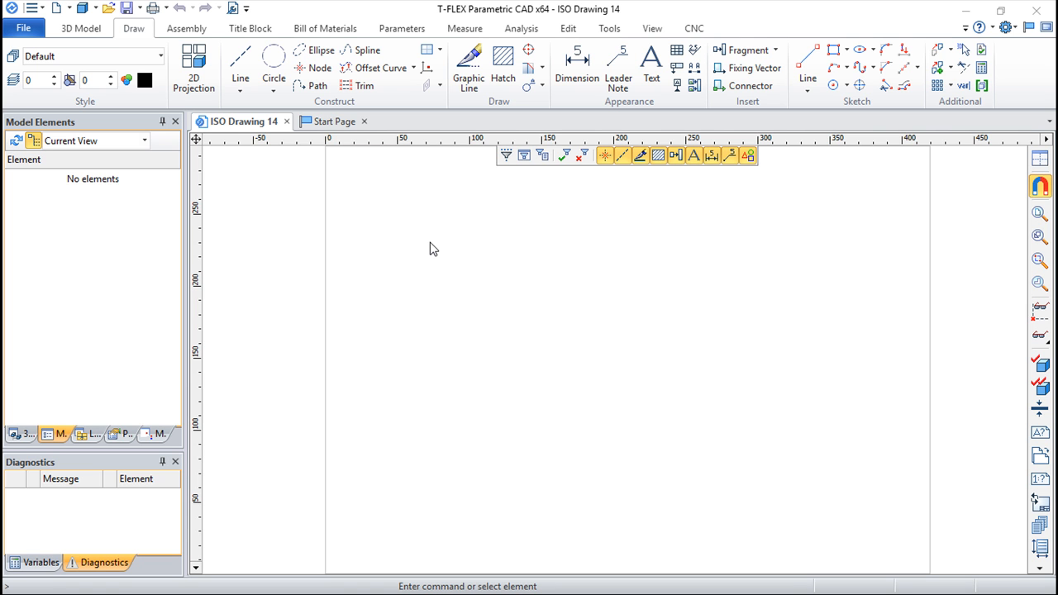
Step: Create two crossing construction lines with a node near the sheet's centre, at about X=204, Y=147
click(240, 60)
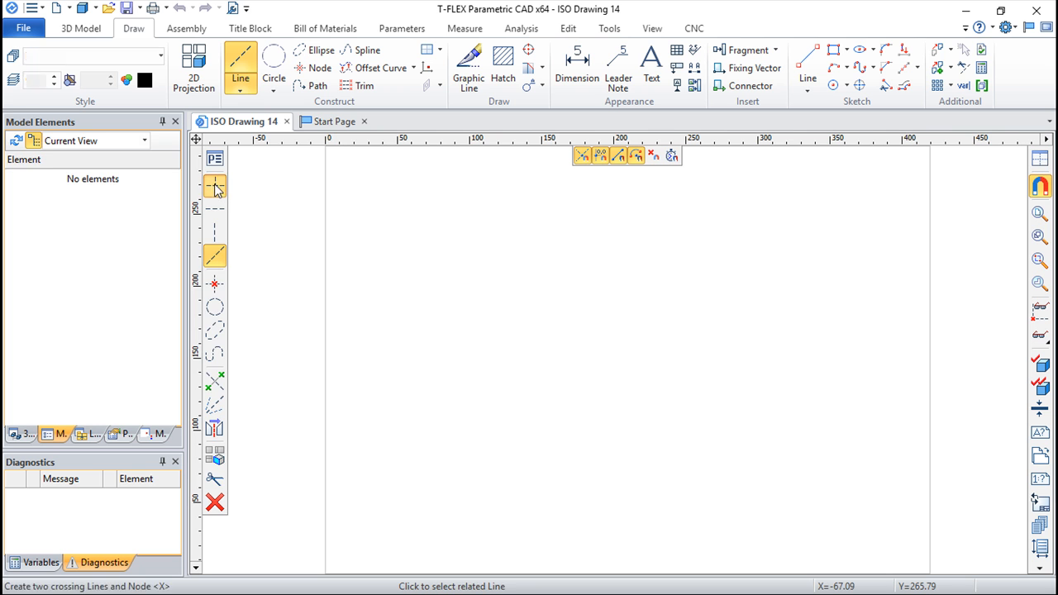
click(215, 186)
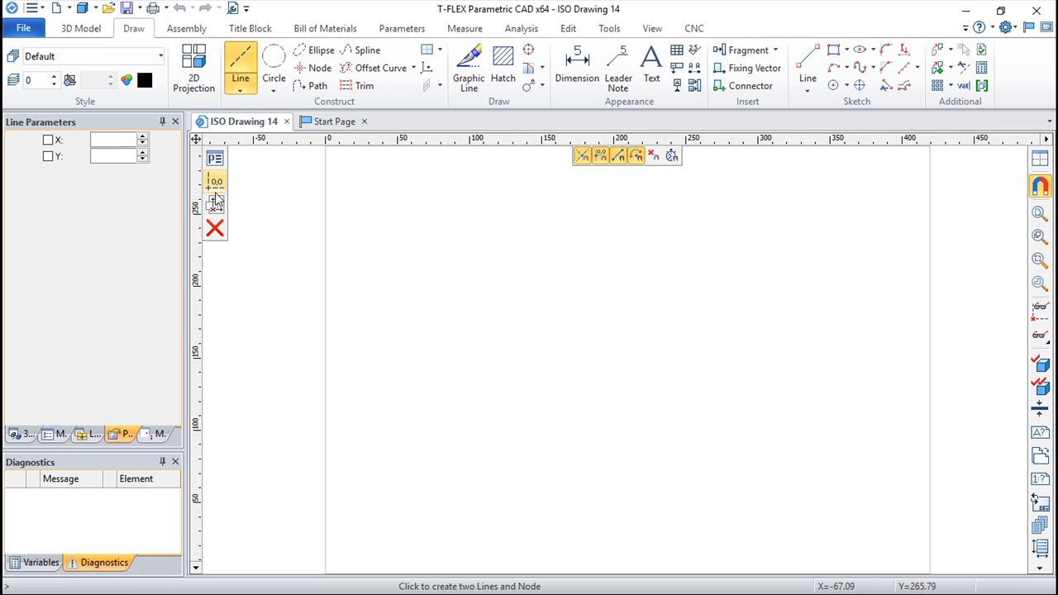
click(620, 362)
right_click(672, 430)
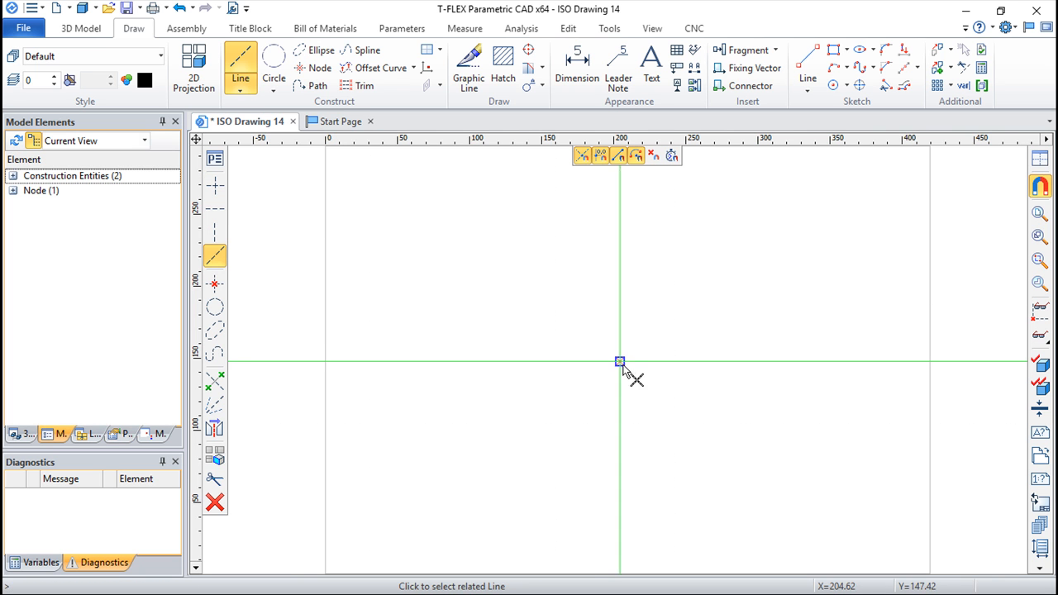
Step: Construct a circle of radius 100 centred on the node and trace it with a continuous graphic line
click(273, 64)
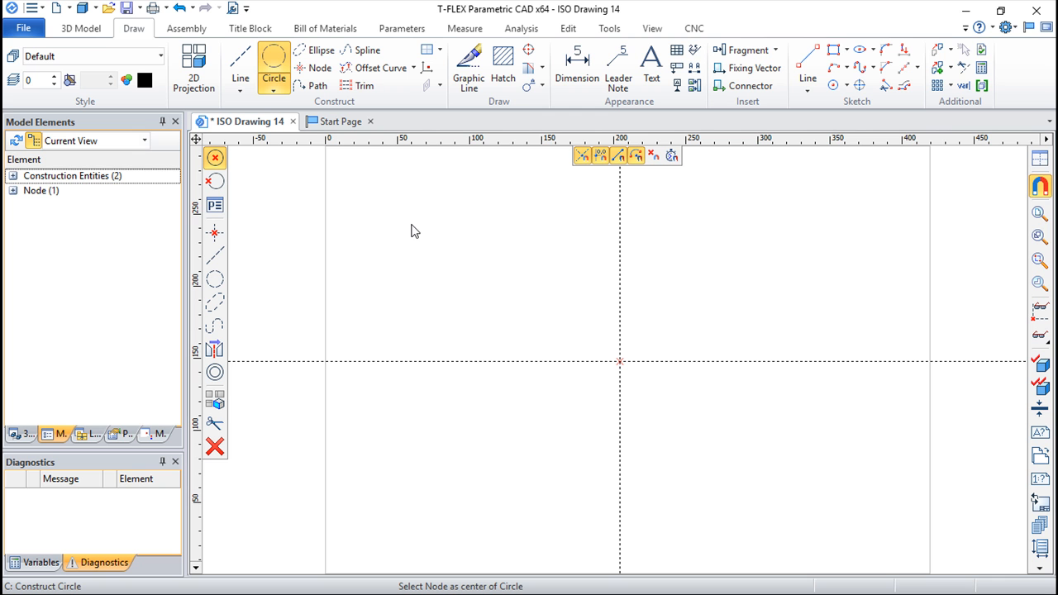
click(620, 361)
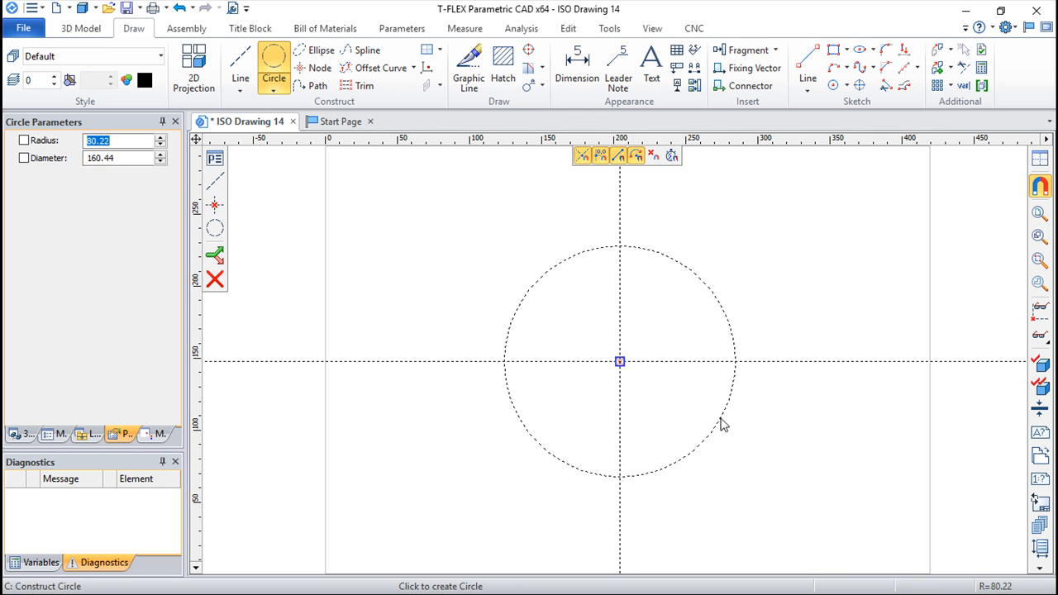
text(100)
key(Return)
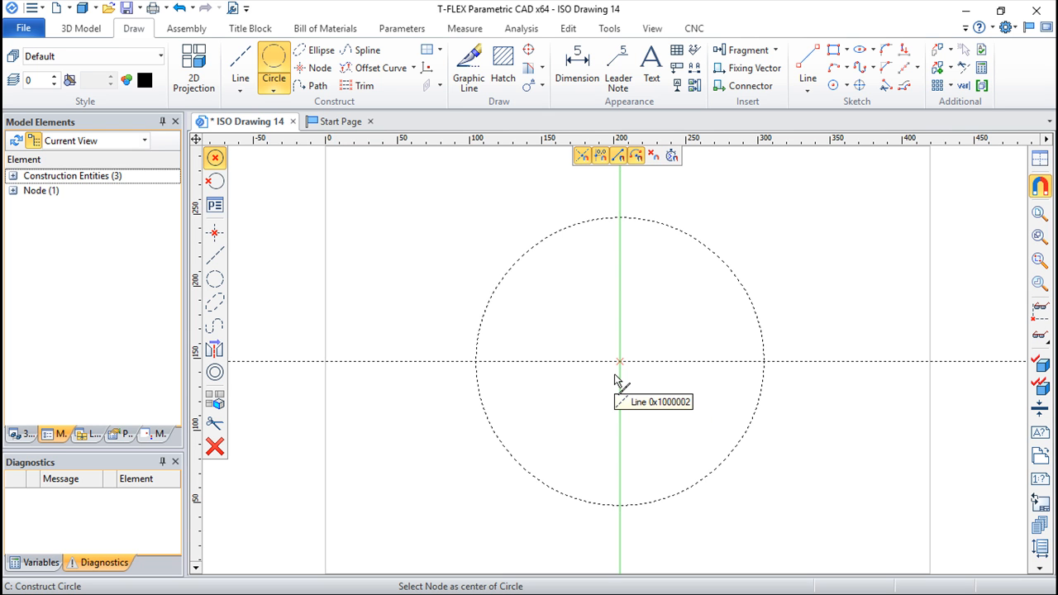
click(473, 66)
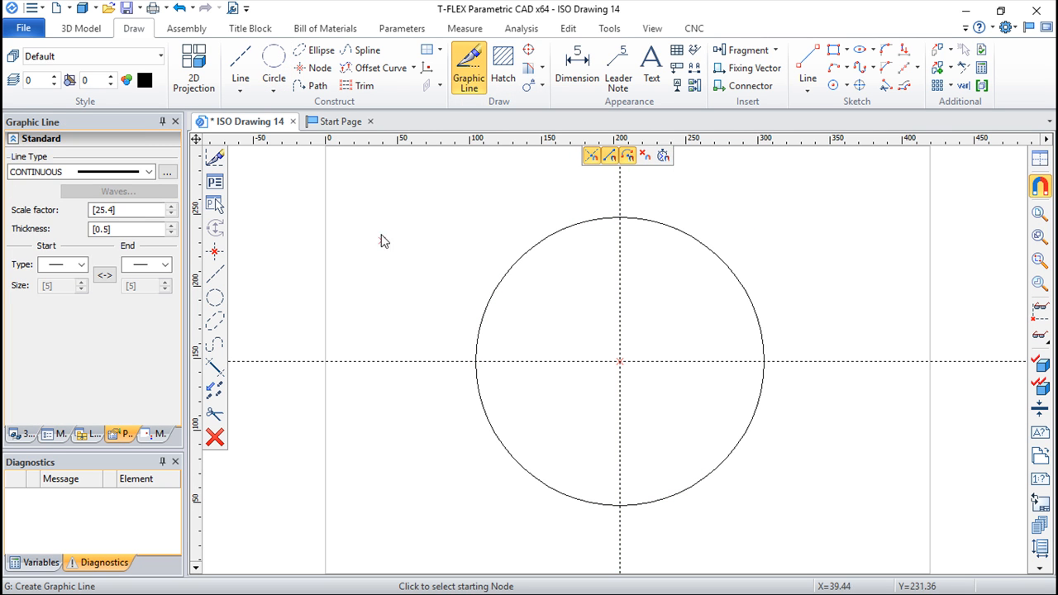
key(Escape)
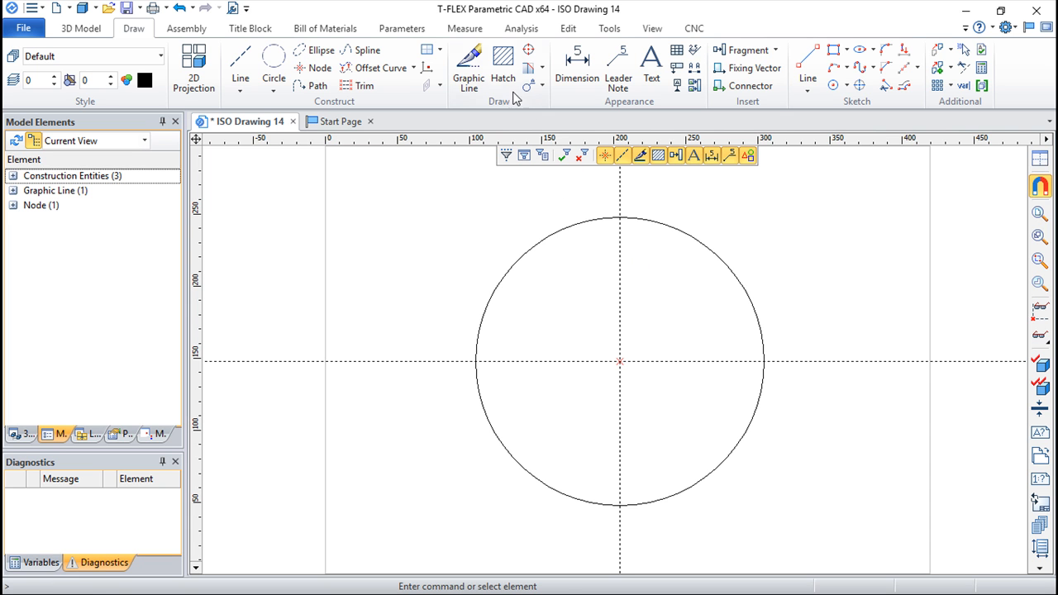
Step: Set the hatch parameters to Invisible filling, use for hidden line removal and priority 1
click(502, 64)
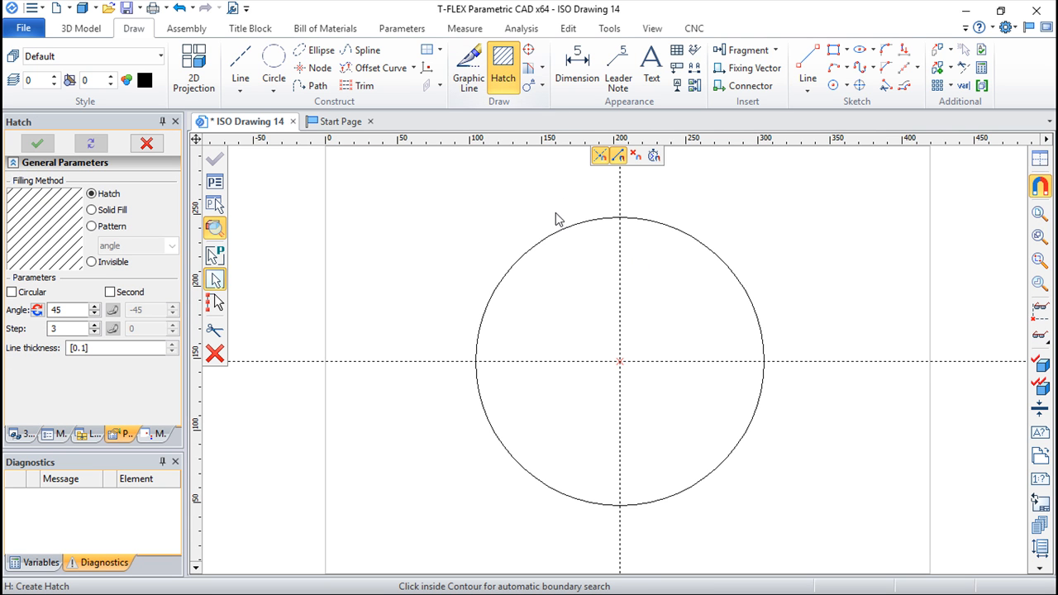
click(214, 183)
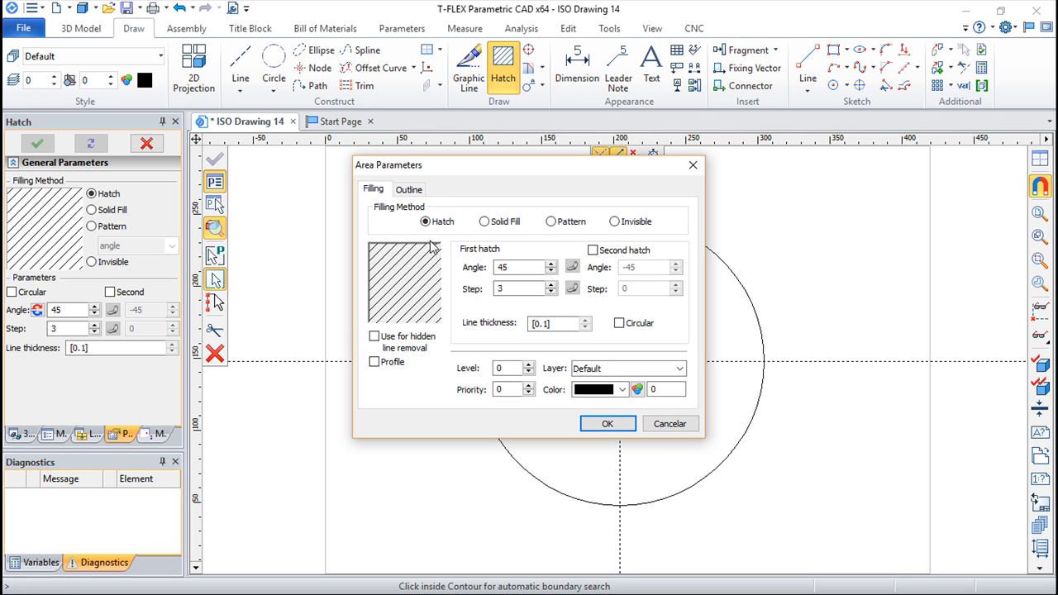
click(374, 337)
click(615, 225)
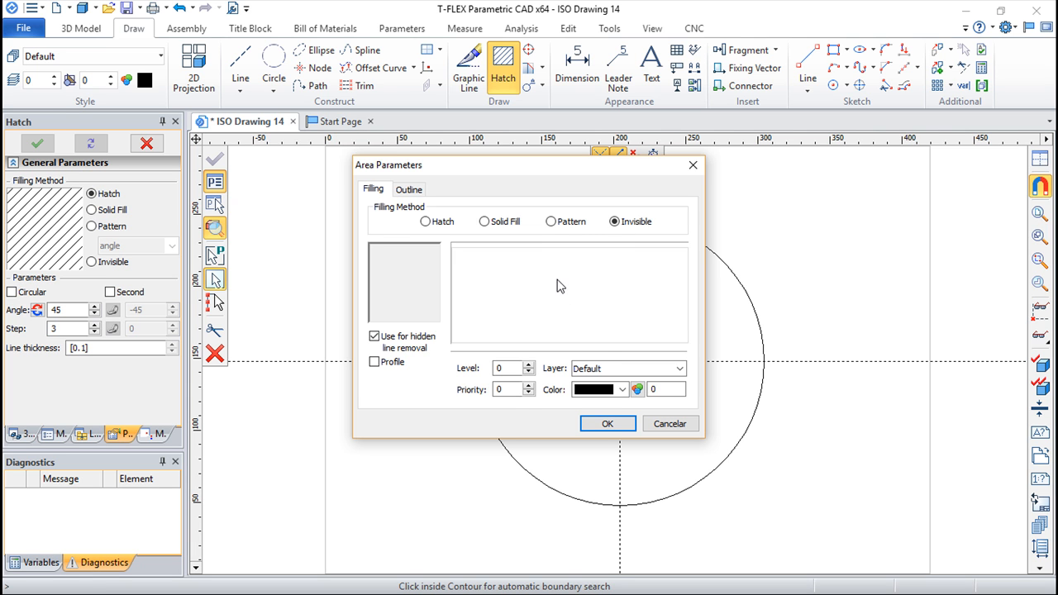
double_click(508, 389)
text(1)
click(606, 424)
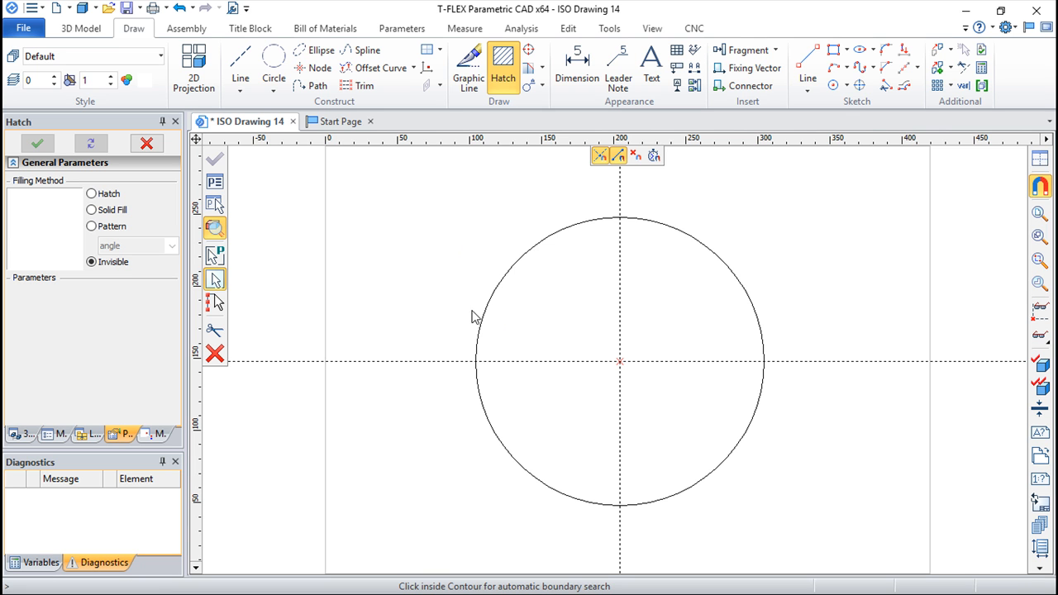
Step: Apply the invisible hatch to the area inside the circle and finish the Hatch command
click(554, 317)
click(560, 281)
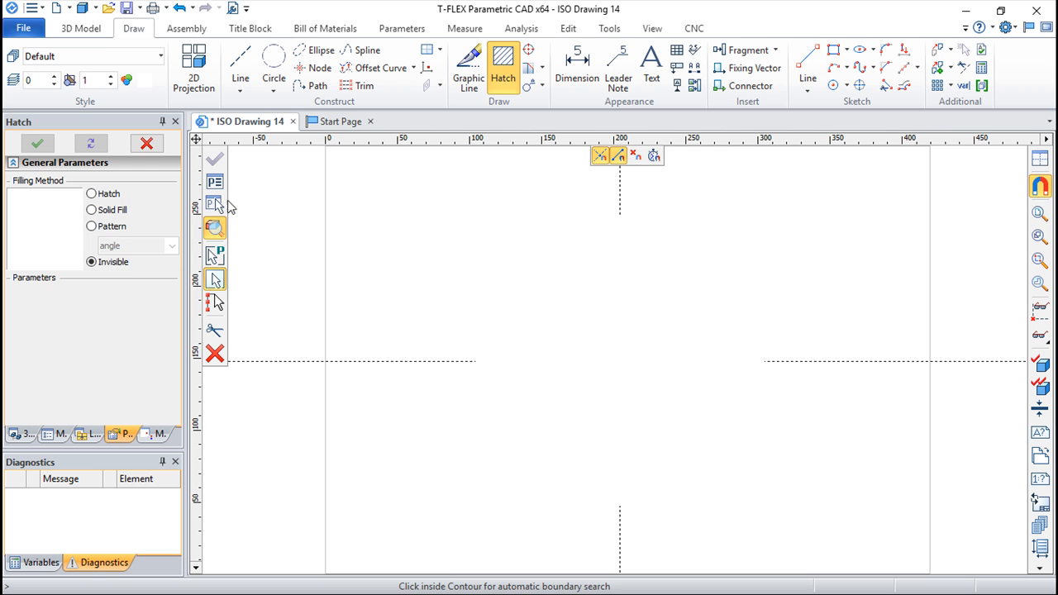
key(Escape)
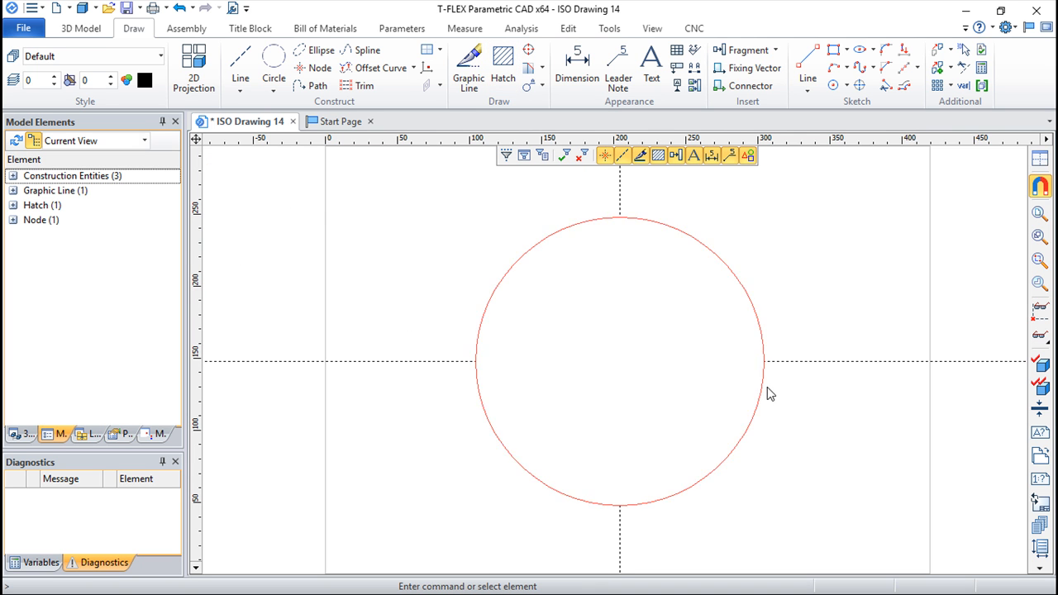
Step: Save the drawing as circle_1 on the desktop
scroll(814, 341, down, 2)
scroll(815, 341, up, 2)
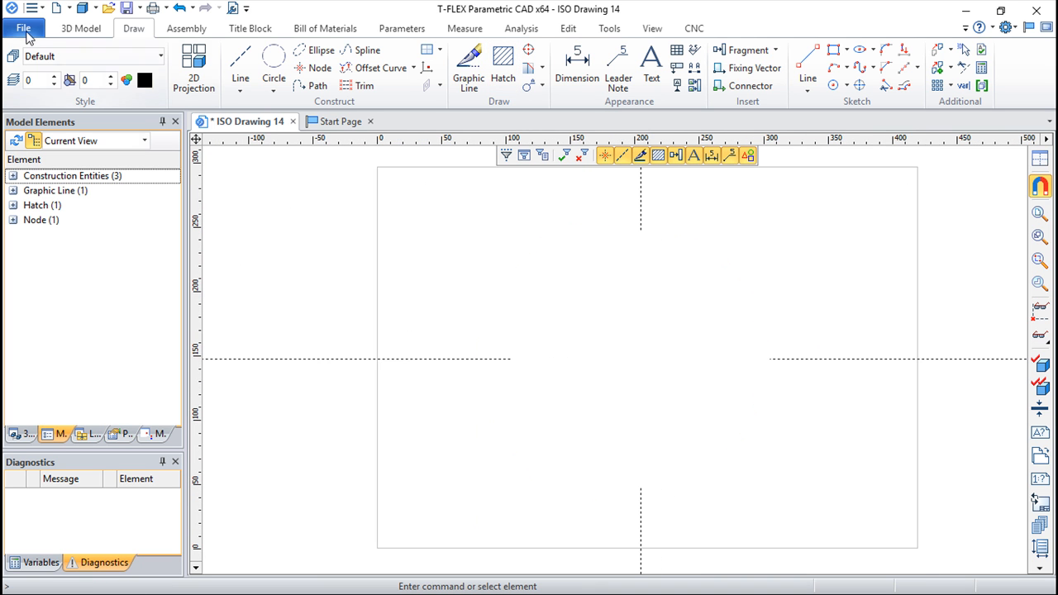
click(24, 30)
click(62, 176)
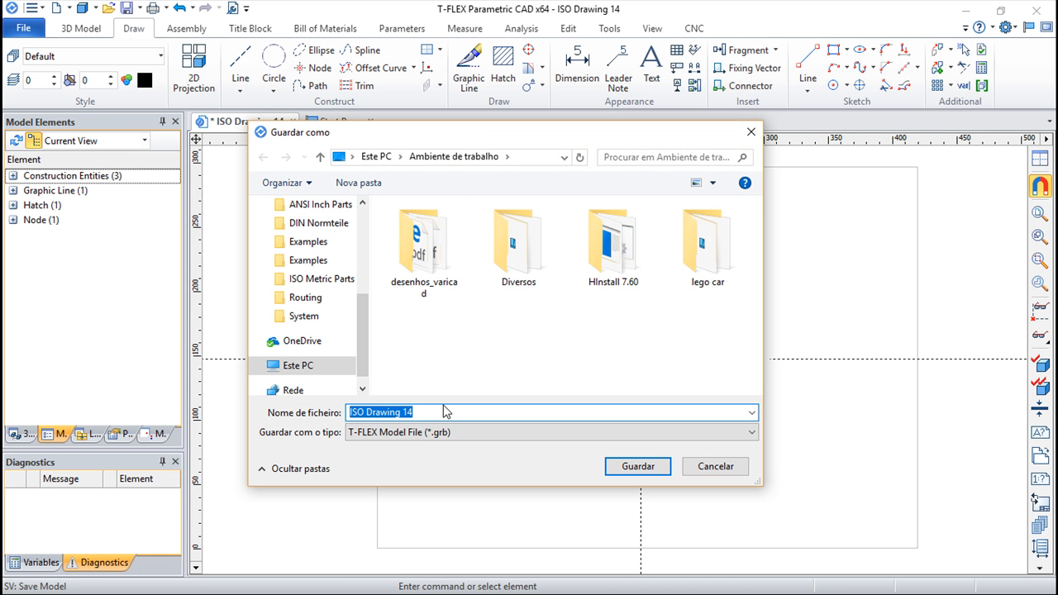
text(circle)
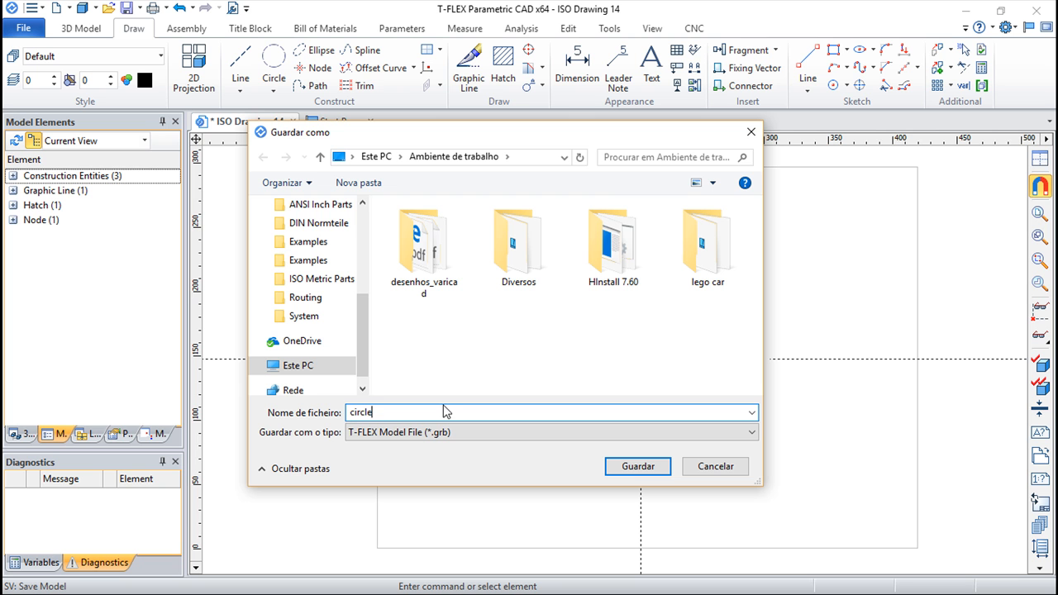
text(_1)
click(635, 467)
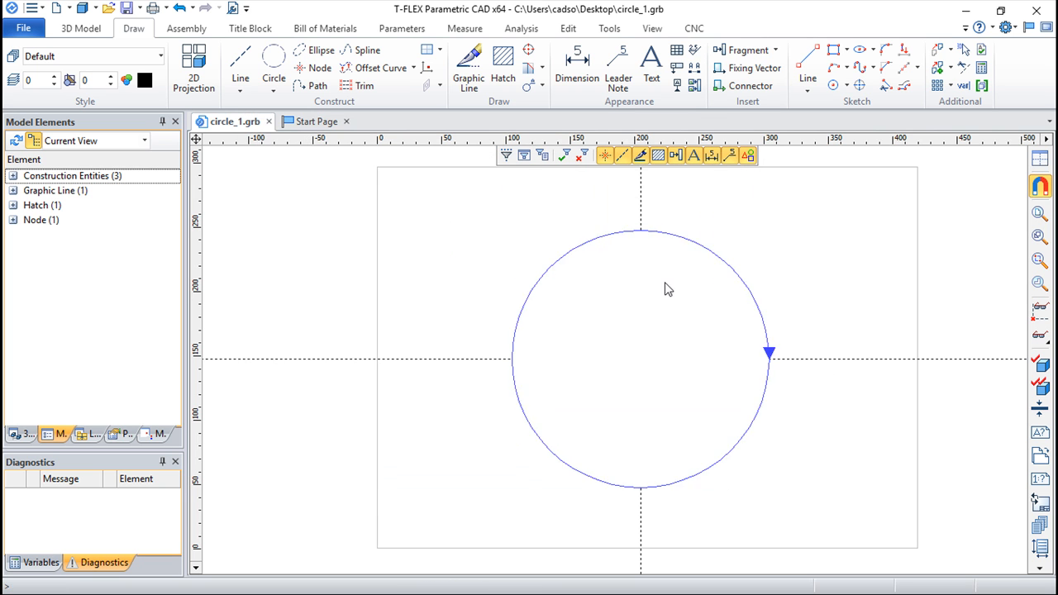
Step: Create a new ISO Drawing and place two crossing construction lines with a node in the right half of the sheet
click(316, 123)
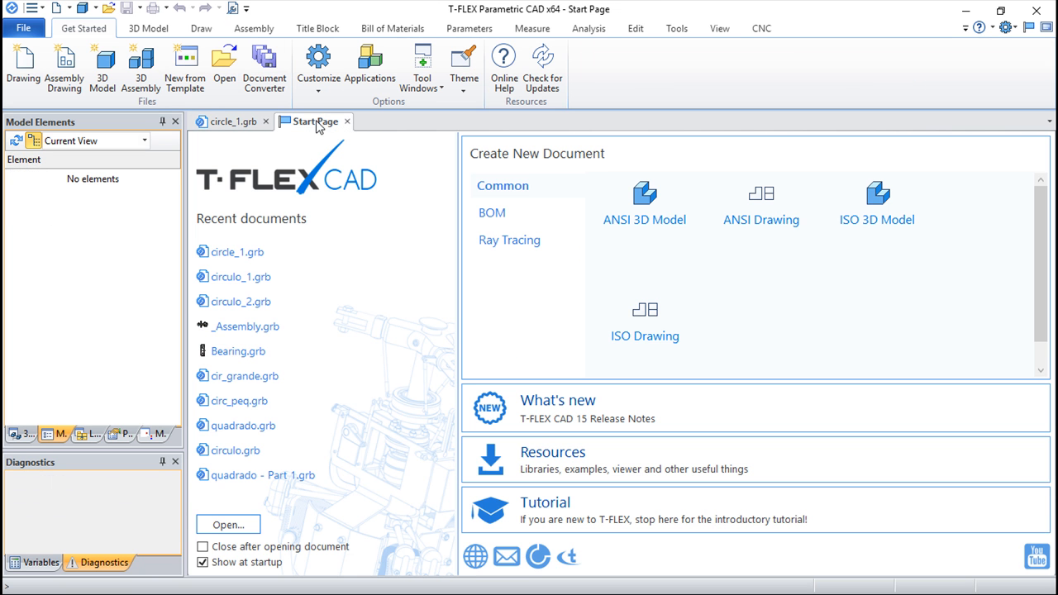
click(646, 350)
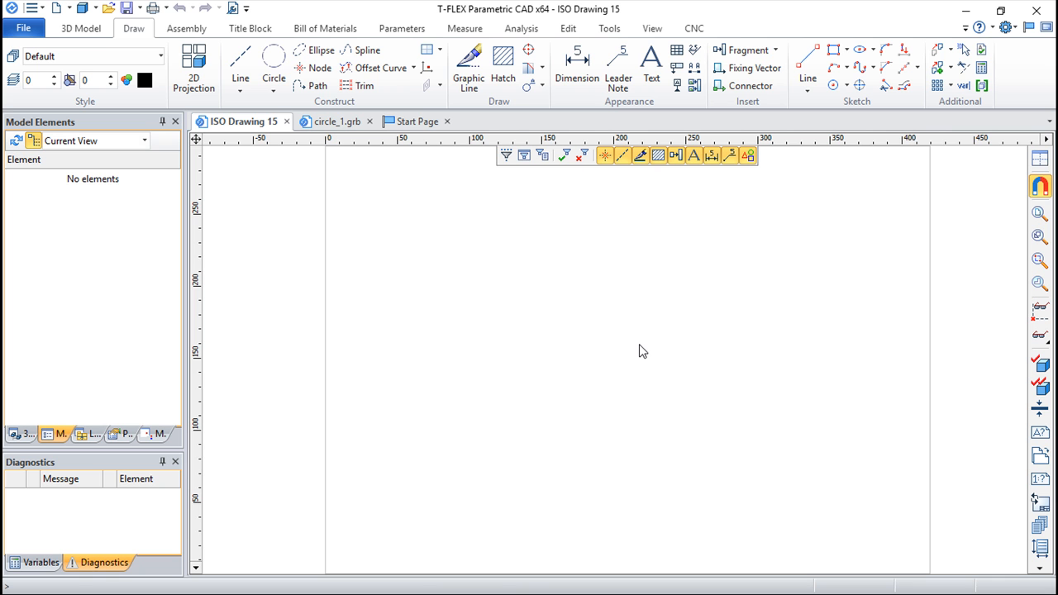
click(241, 60)
click(215, 186)
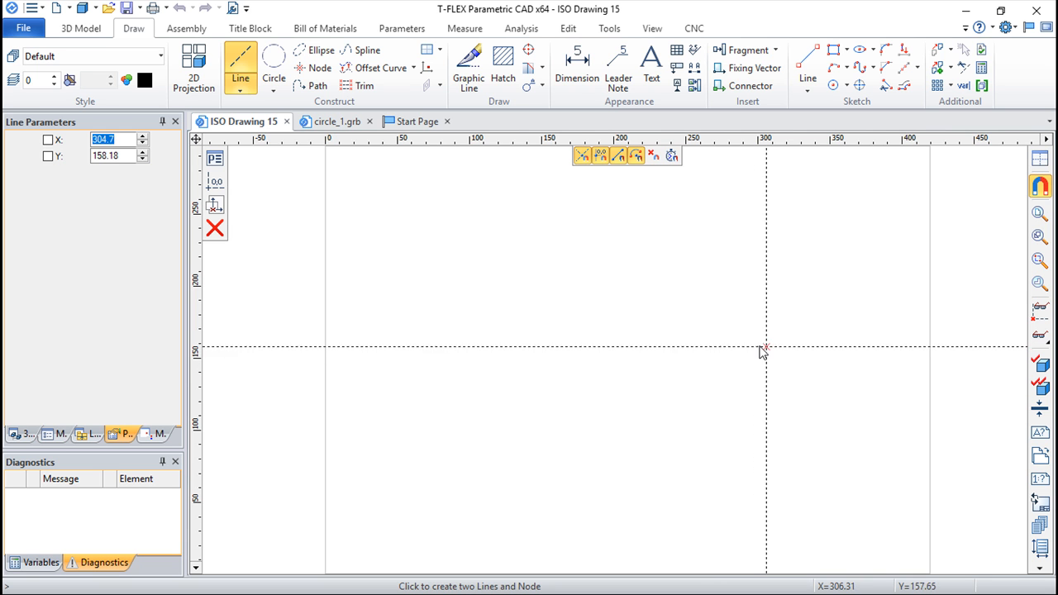
click(737, 354)
right_click(795, 426)
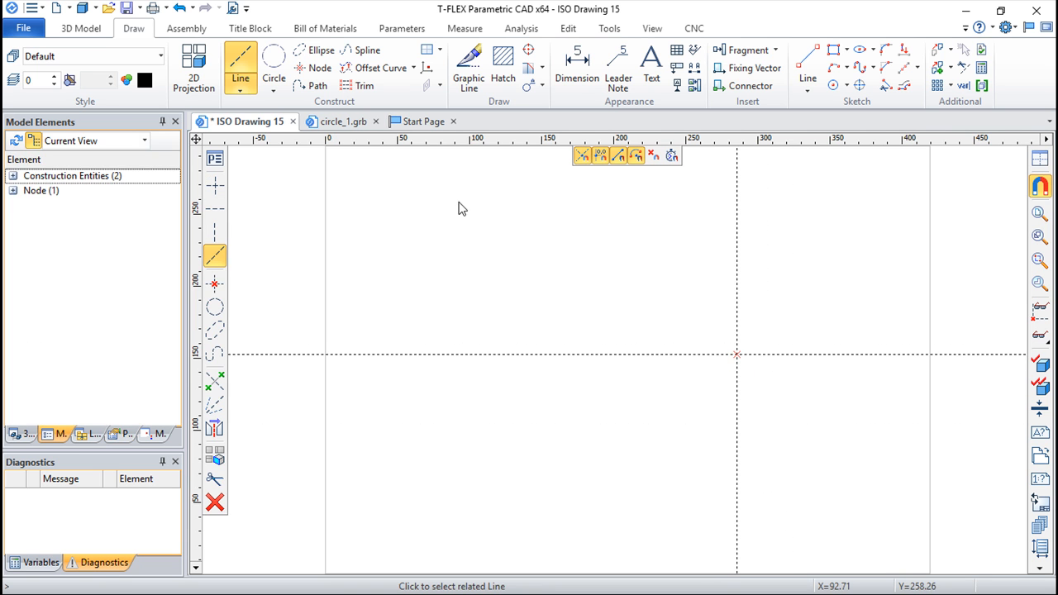
Step: Construct a circle of radius 100 centred on the new drawing's node
click(273, 65)
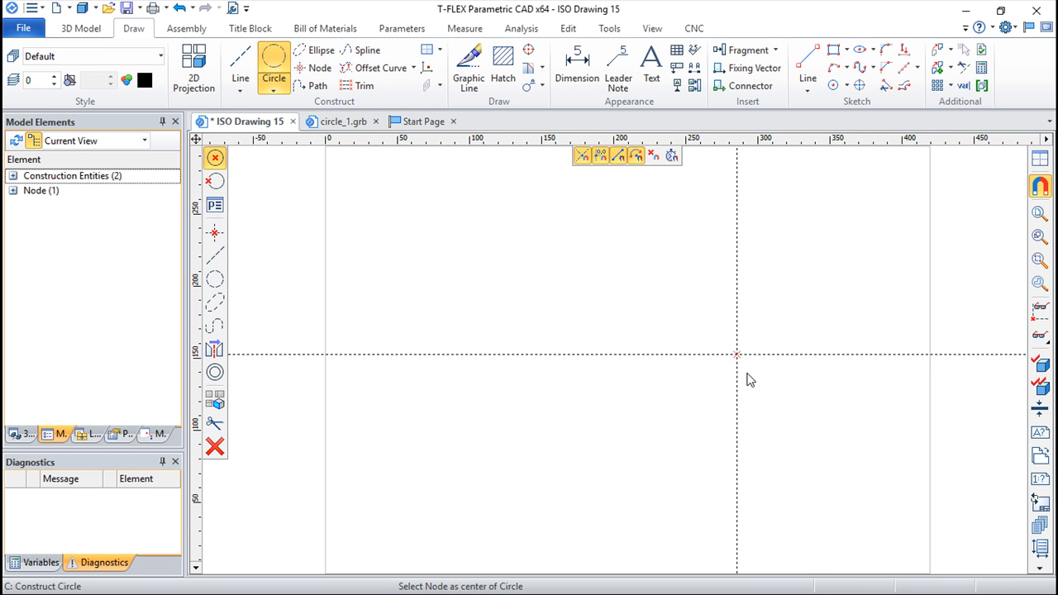
click(737, 354)
text(100)
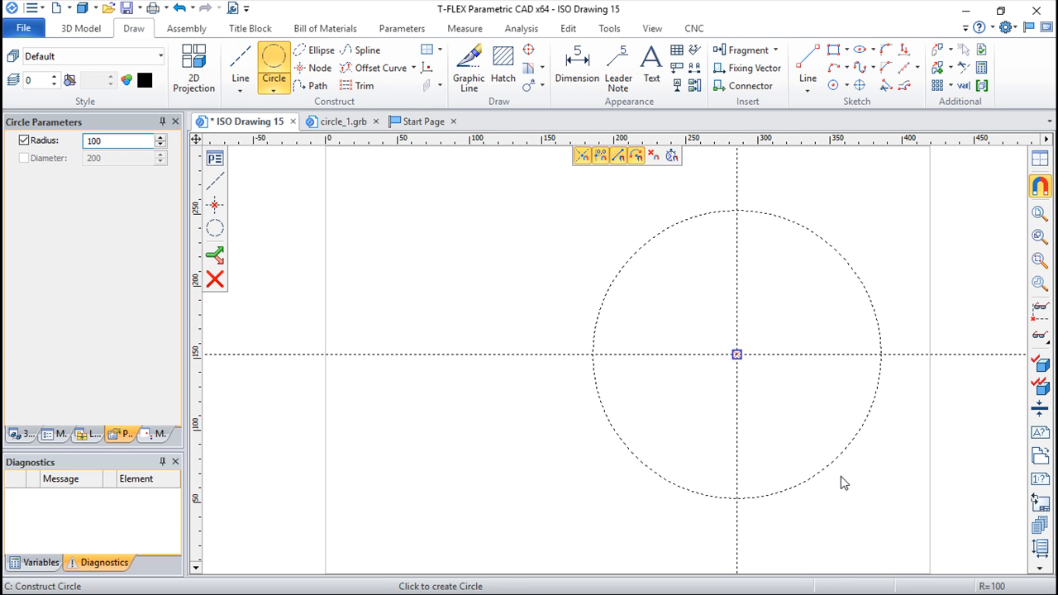
key(Return)
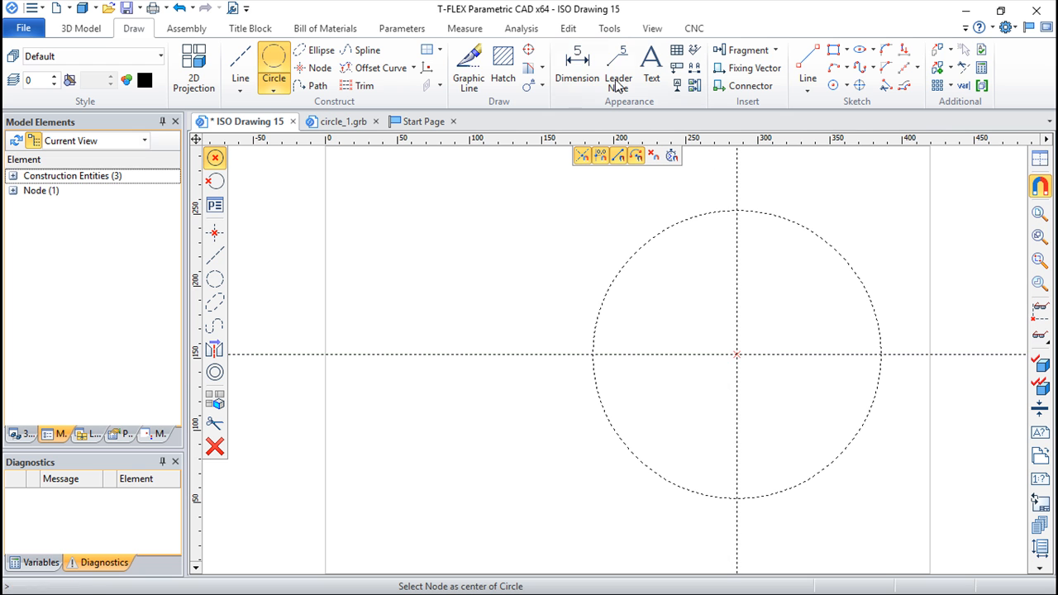
Step: Trace the construction circle with a continuous graphic line, leaving its priority at 0
click(465, 73)
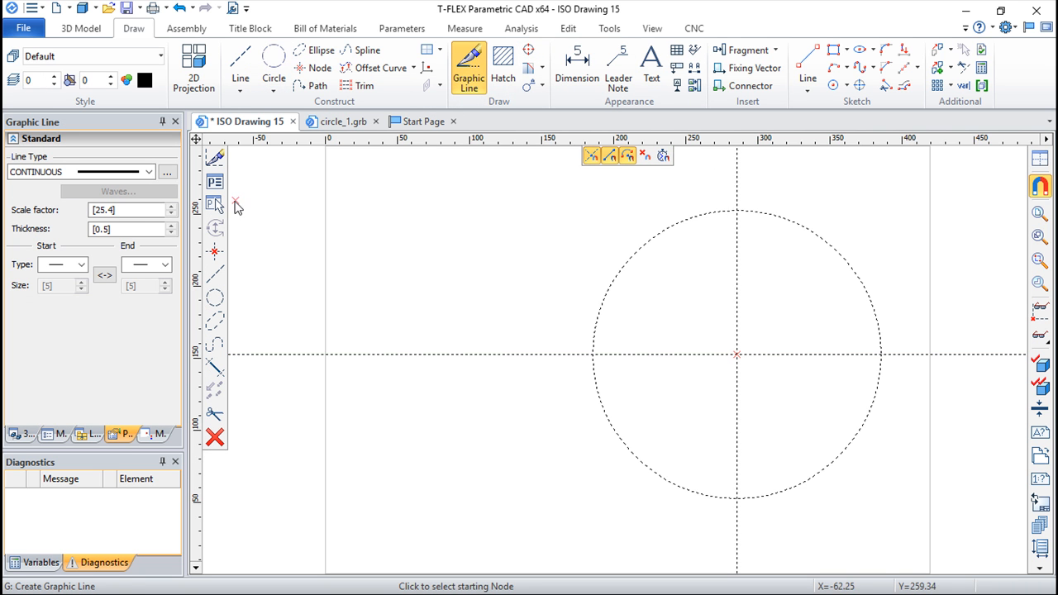
click(214, 183)
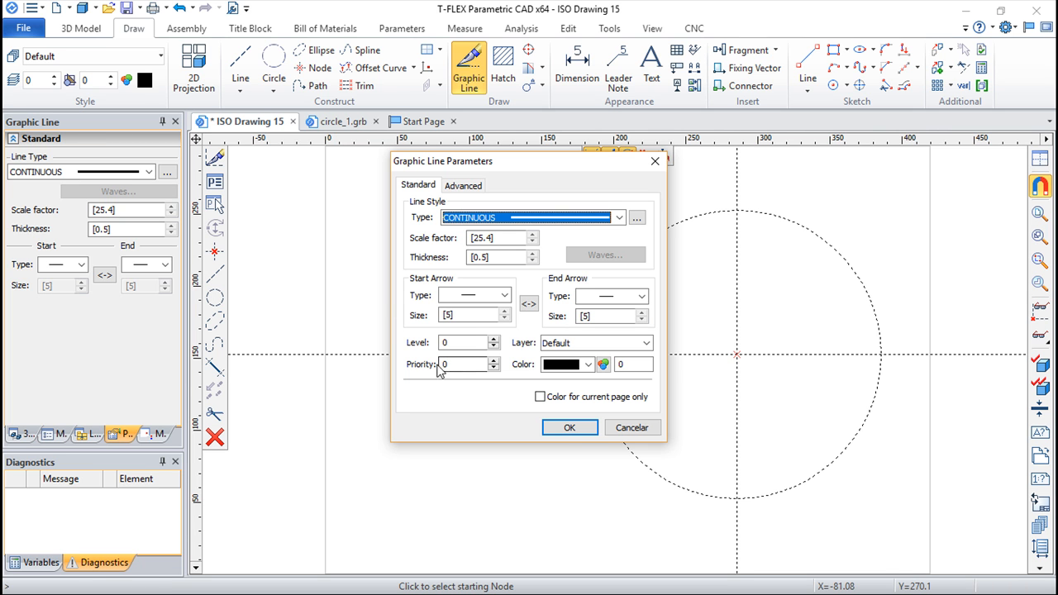
click(569, 429)
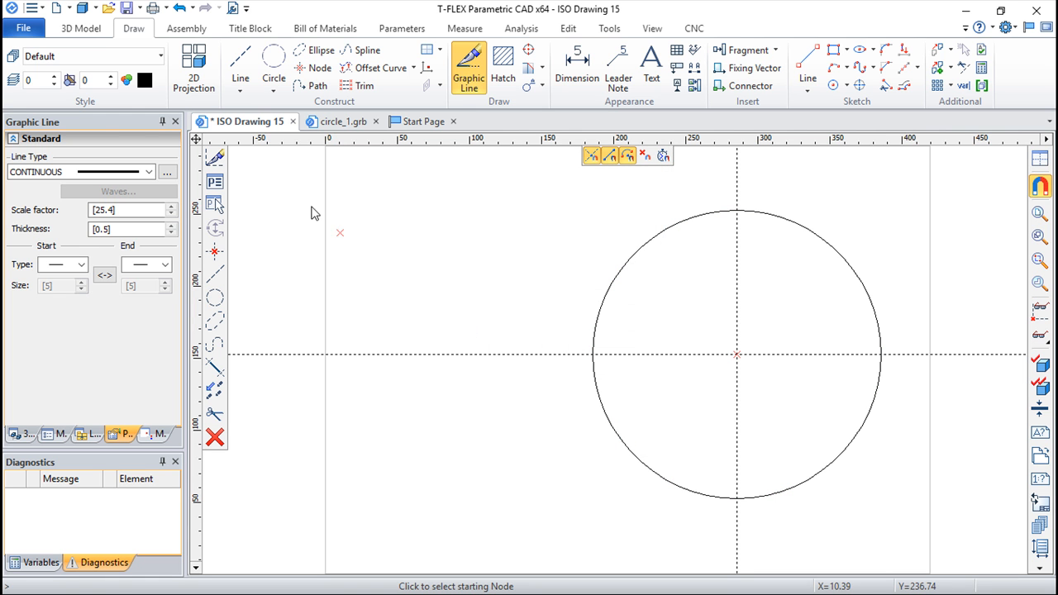
Step: Save the second drawing as circle_2 on the desktop
click(23, 28)
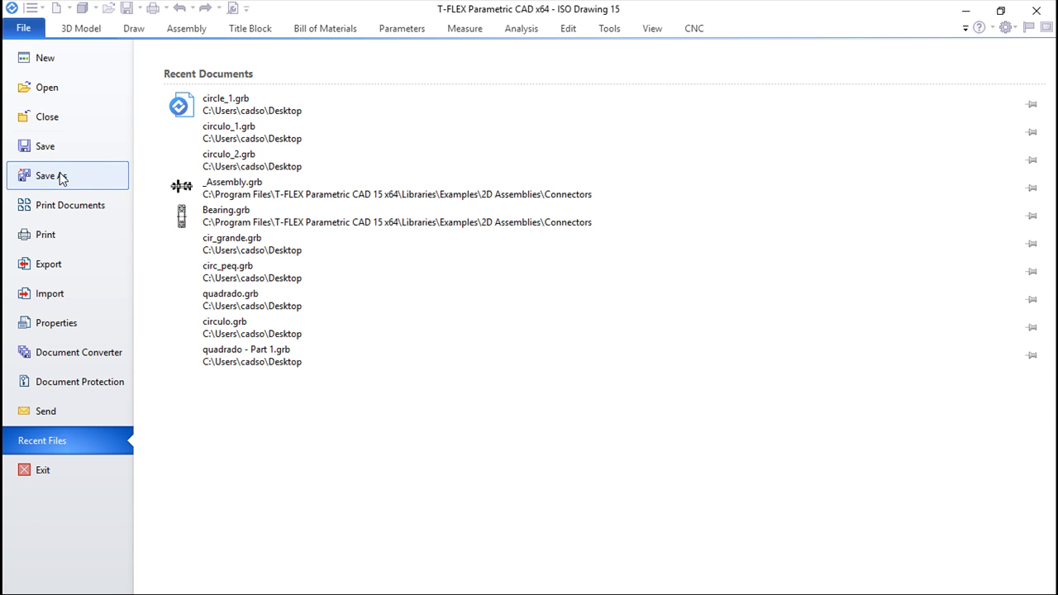
click(61, 177)
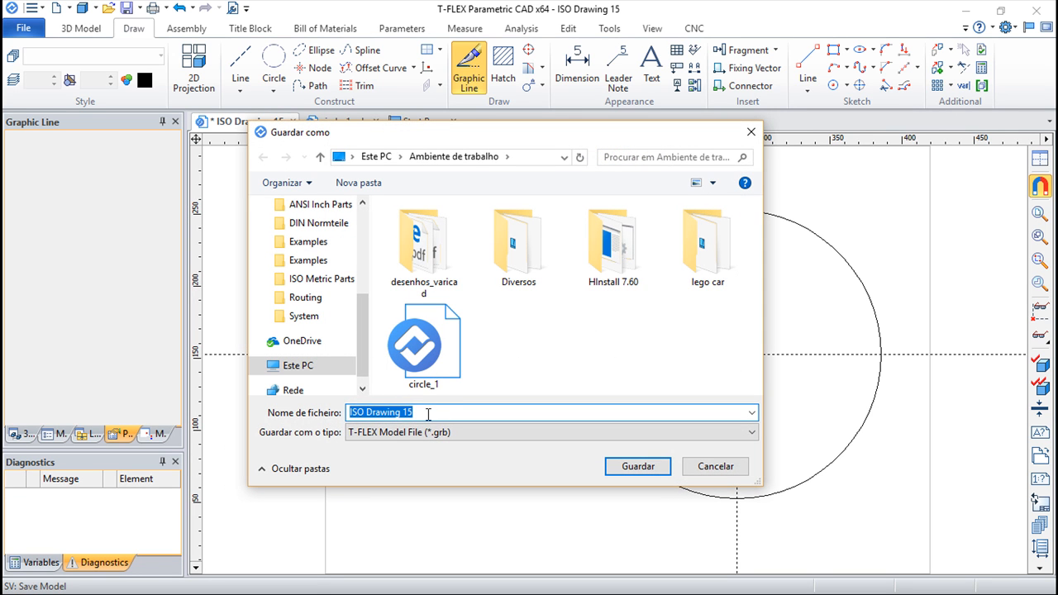
text(circle_2)
key(Return)
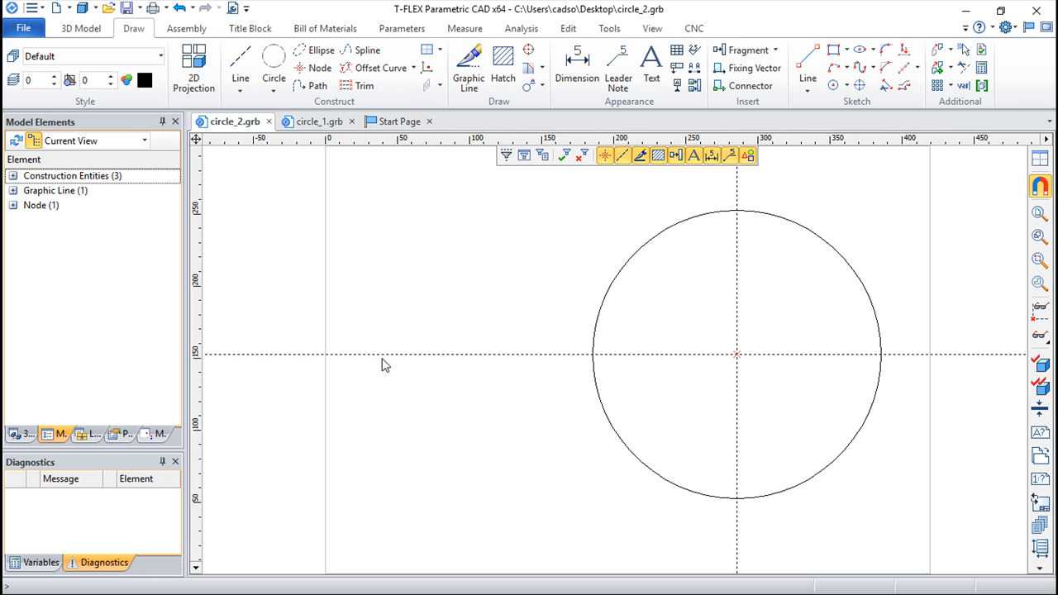
Step: Create another new ISO Drawing and insert circle_1 into it as a fragment
click(397, 122)
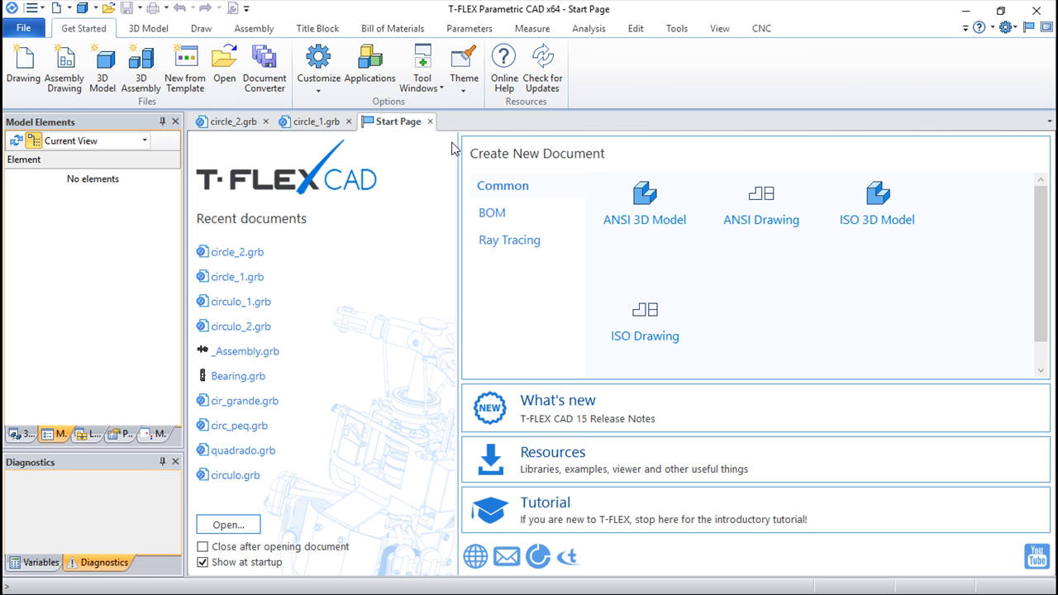
click(636, 339)
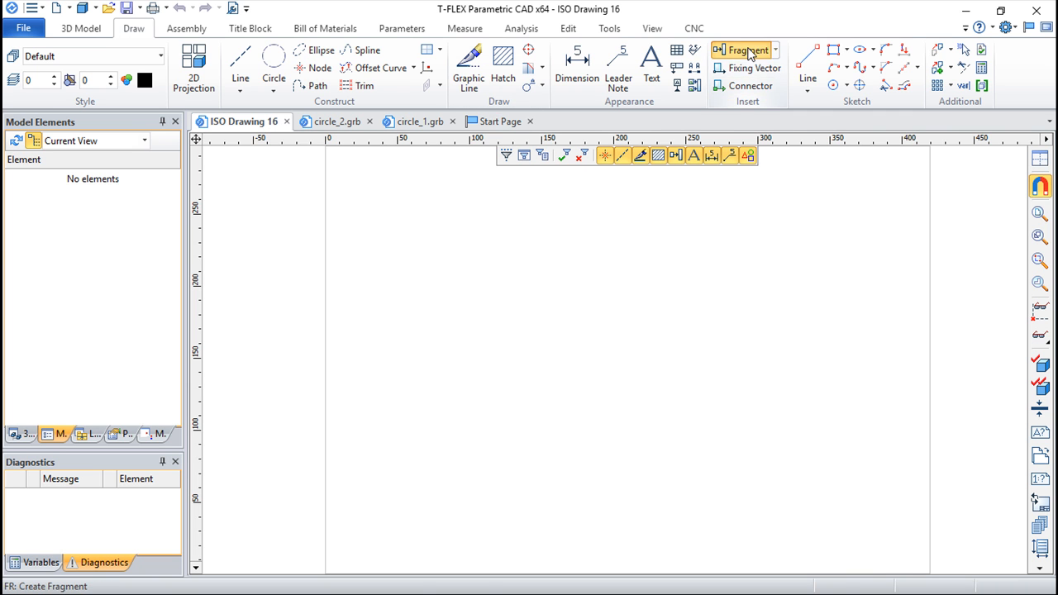
click(738, 50)
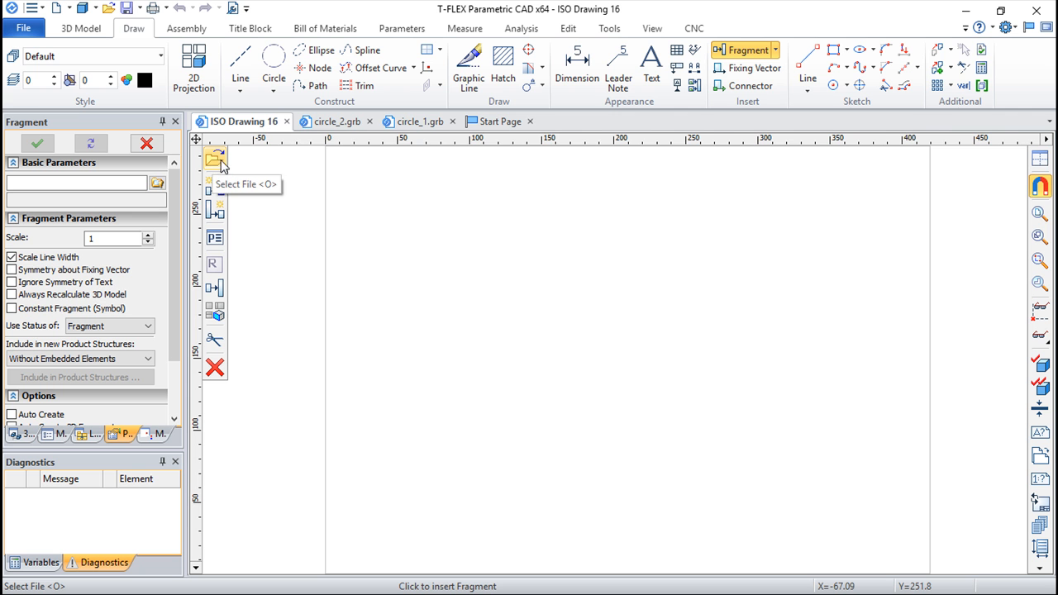
click(218, 161)
click(425, 354)
click(635, 467)
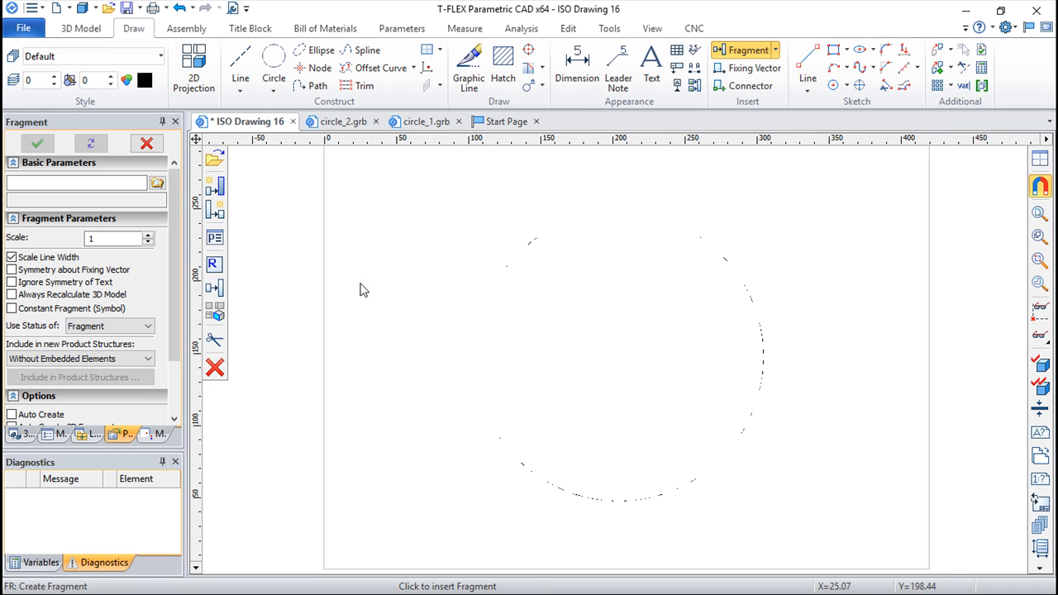
Step: Insert circle_2 from the desktop as a second fragment in the assembly drawing and leave the Fragment command
click(388, 264)
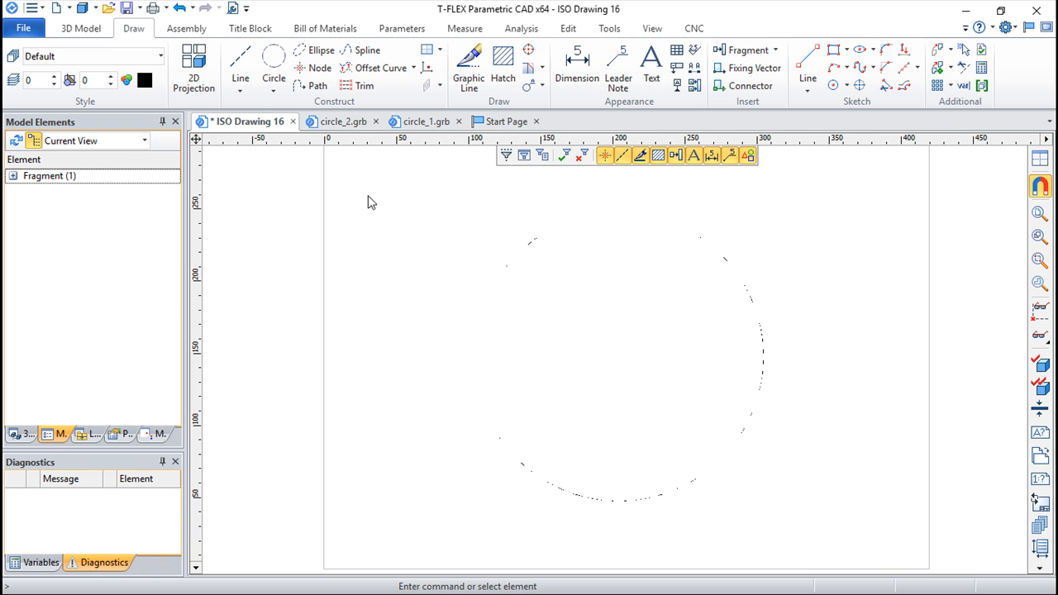
scroll(429, 287, down, 2)
scroll(428, 287, up, 2)
scroll(460, 284, down, 1)
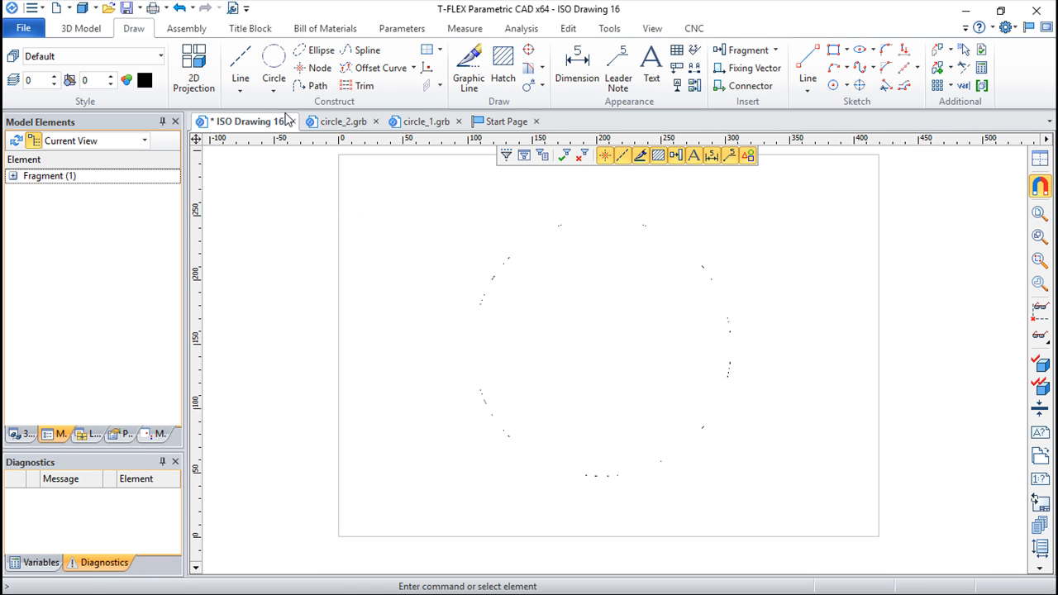
click(729, 50)
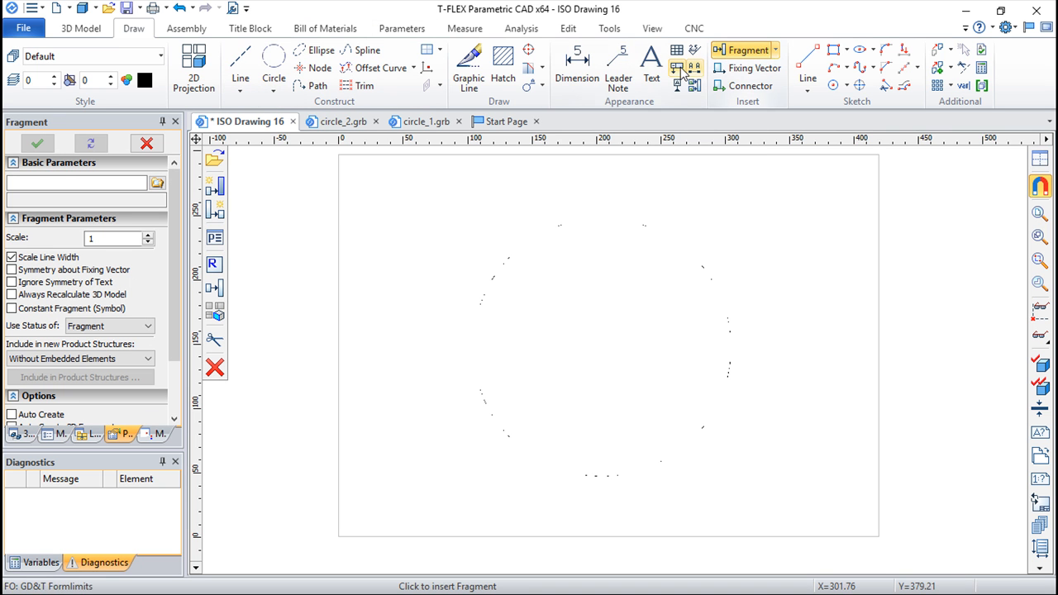
click(216, 163)
click(535, 355)
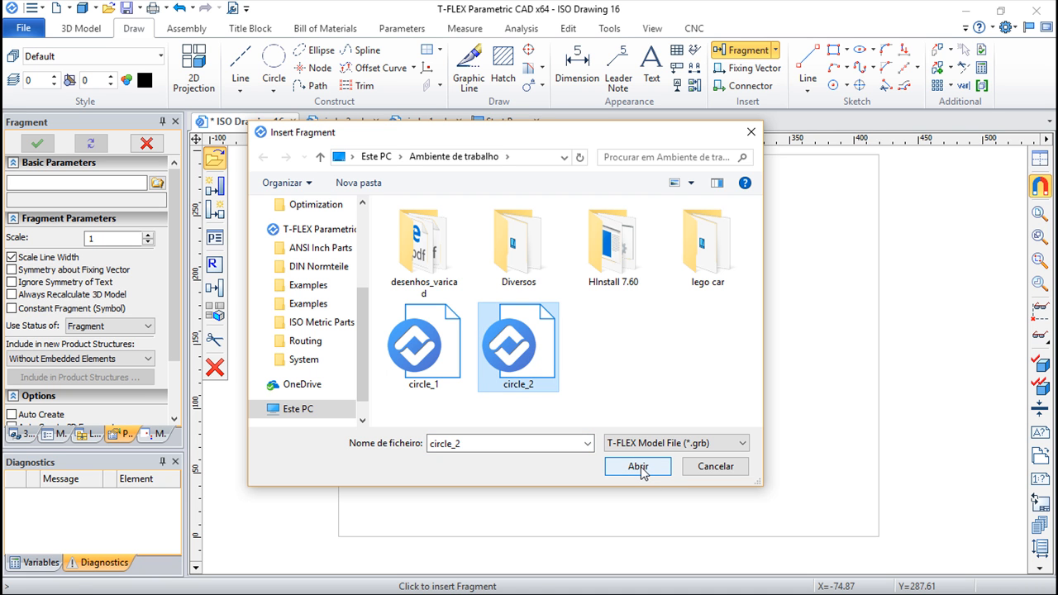
click(638, 467)
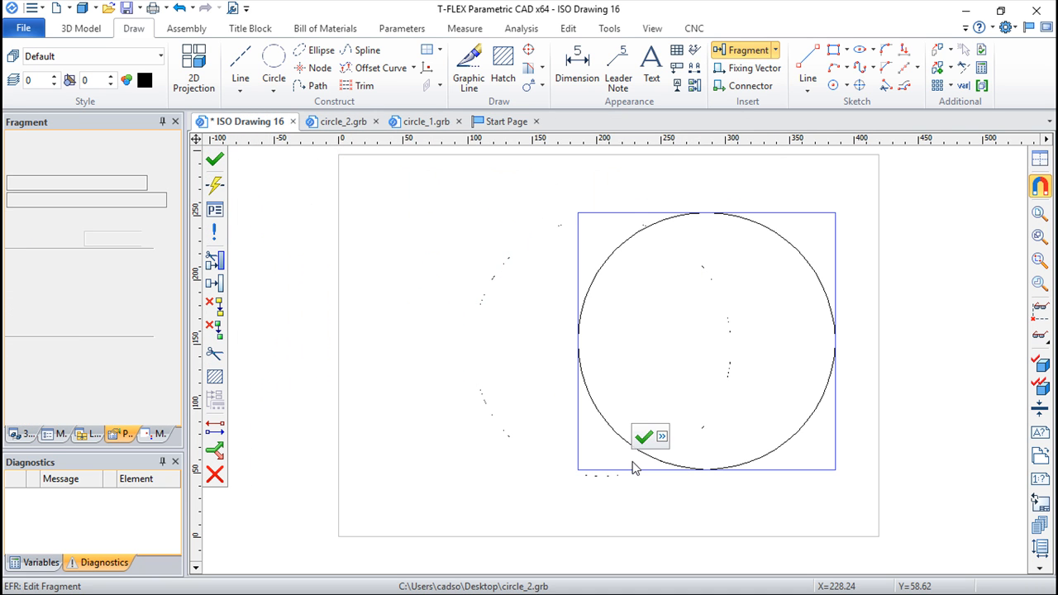
click(216, 181)
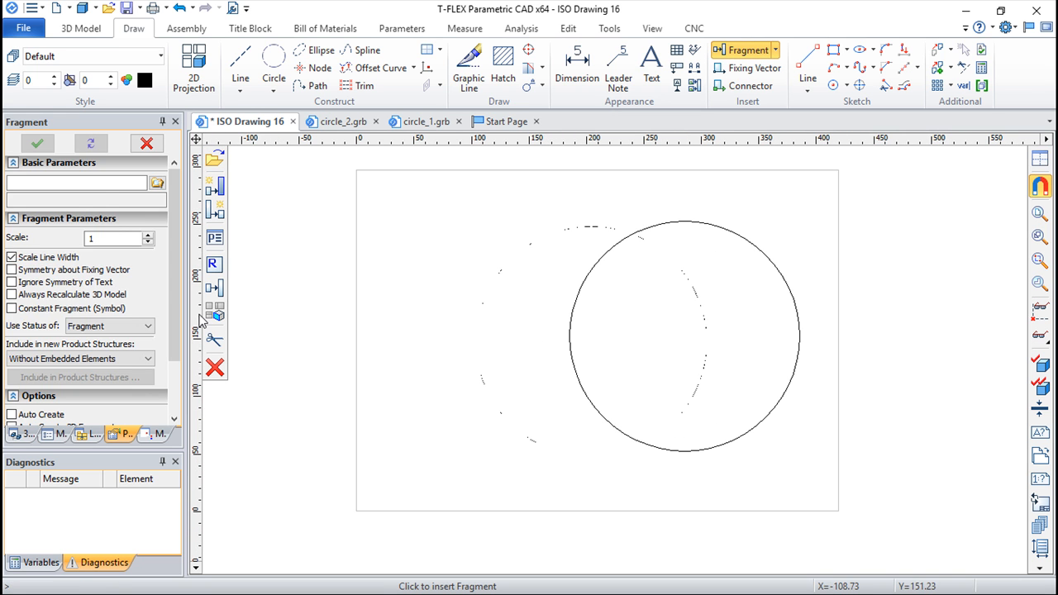
scroll(107, 388, down, 3)
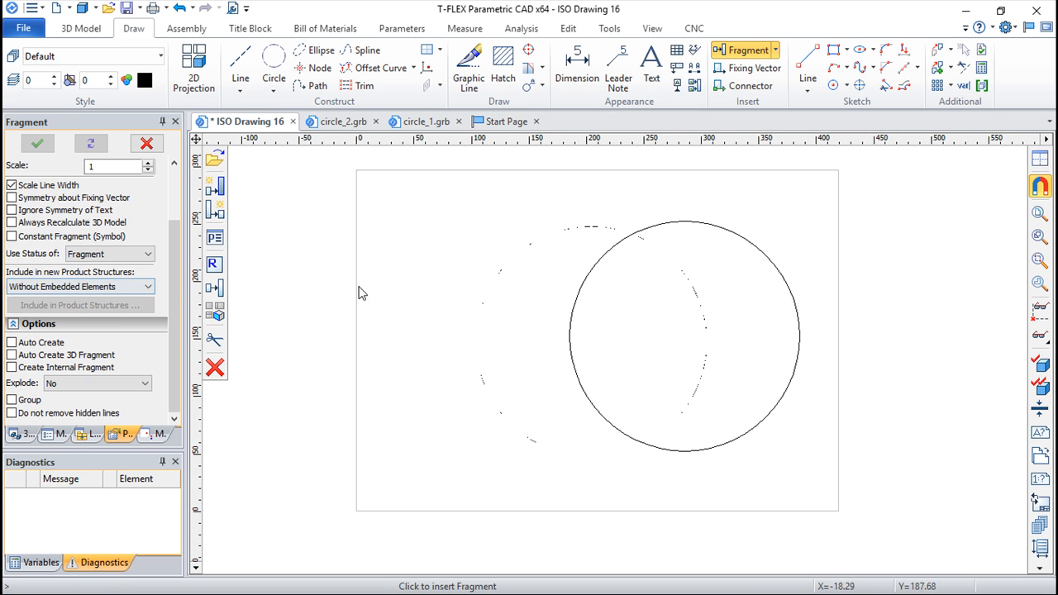
key(Escape)
Step: Set the priority of the circle_1 fragment to 1 in its fragment parameters and accept the edit
scroll(484, 295, down, 2)
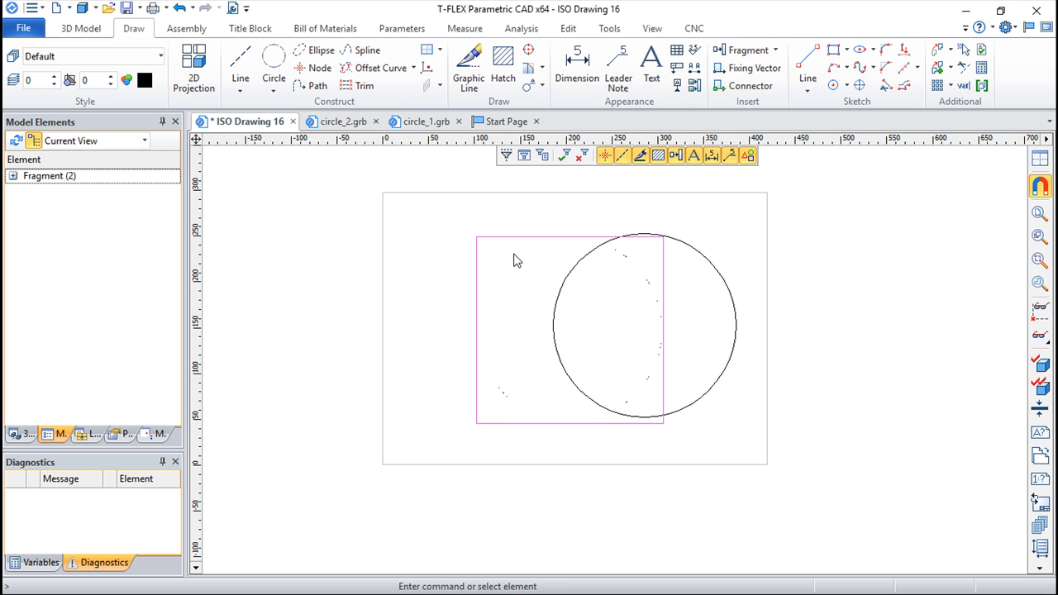
double_click(513, 260)
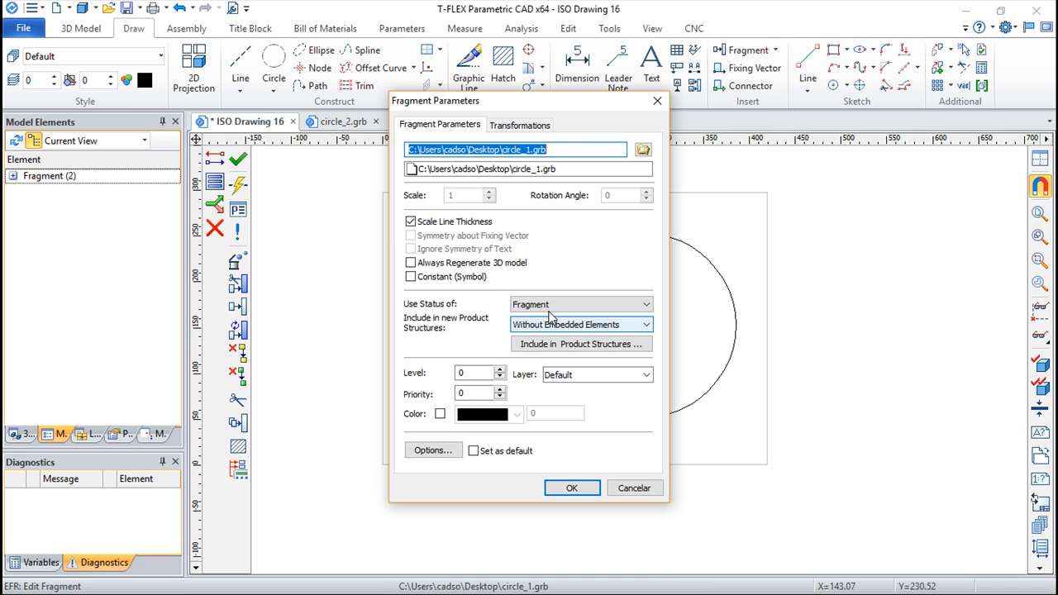
drag(562, 106, 382, 111)
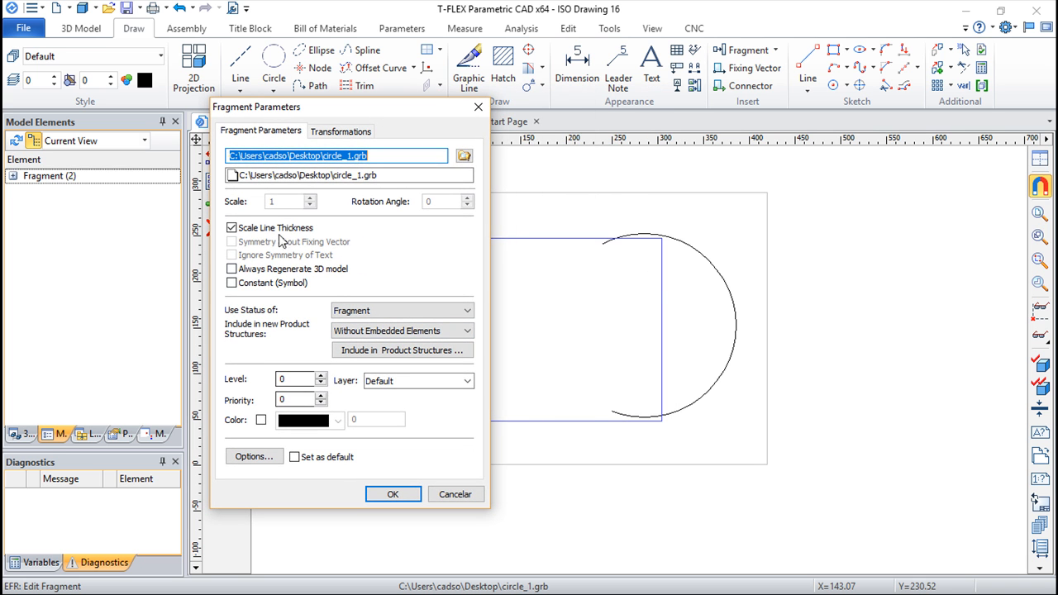
drag(293, 401, 251, 402)
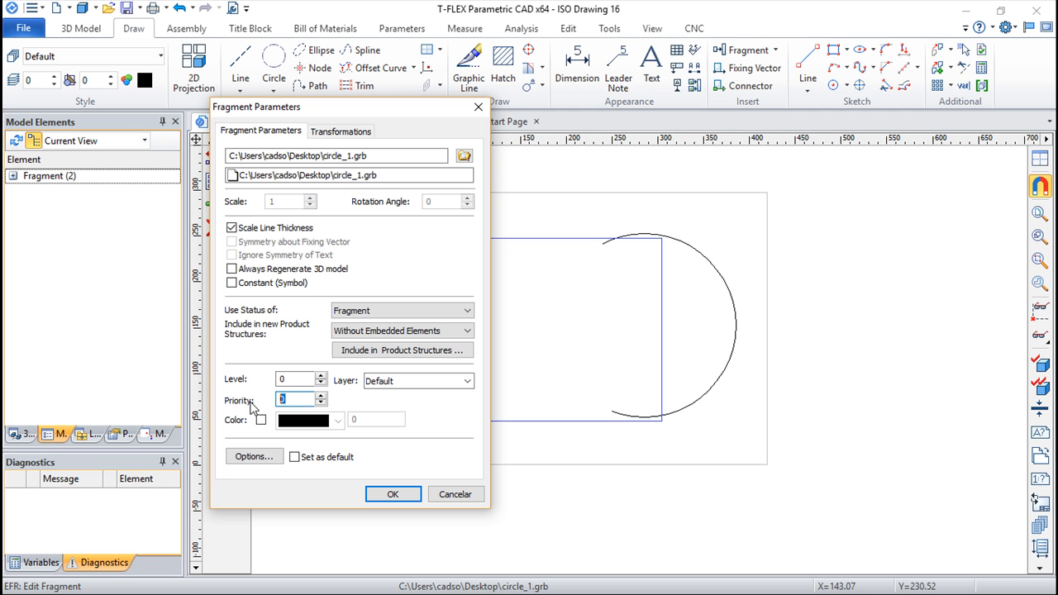
key(Return)
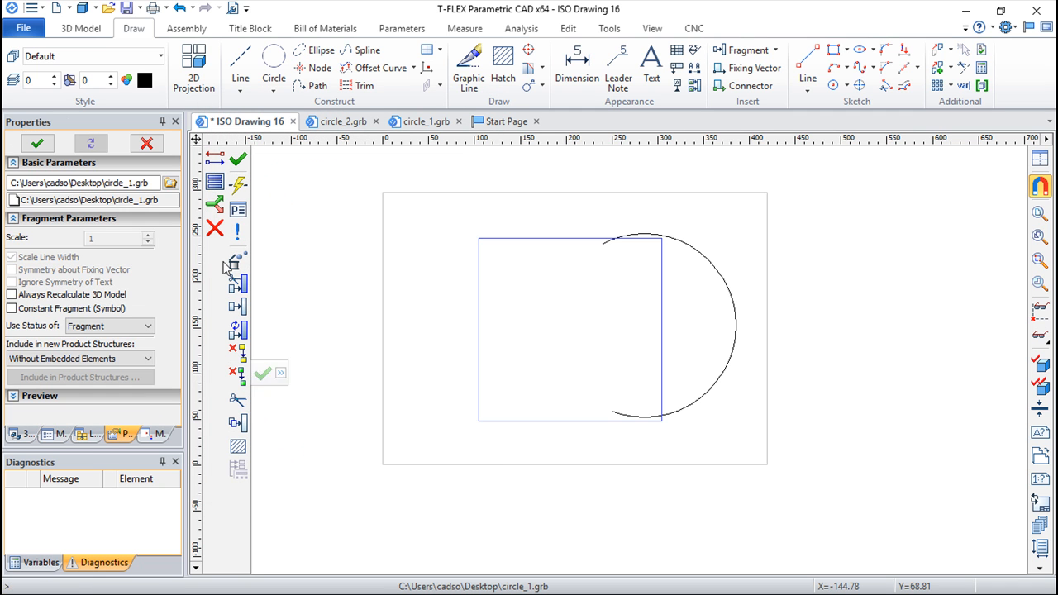
click(236, 160)
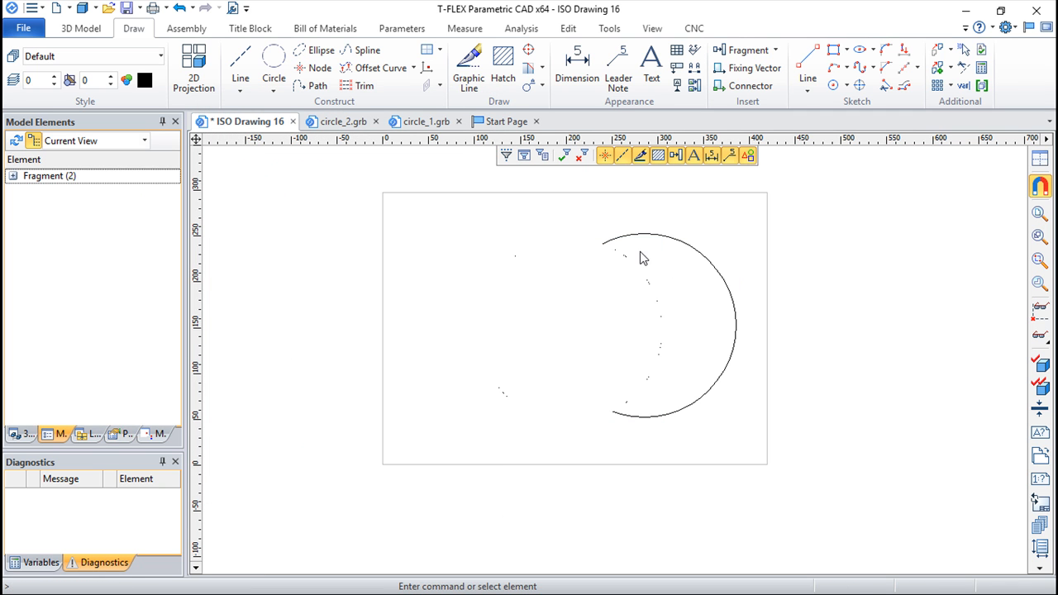
Step: Check the priority in the circle_2 fragment's parameters and close them without changing anything
double_click(675, 240)
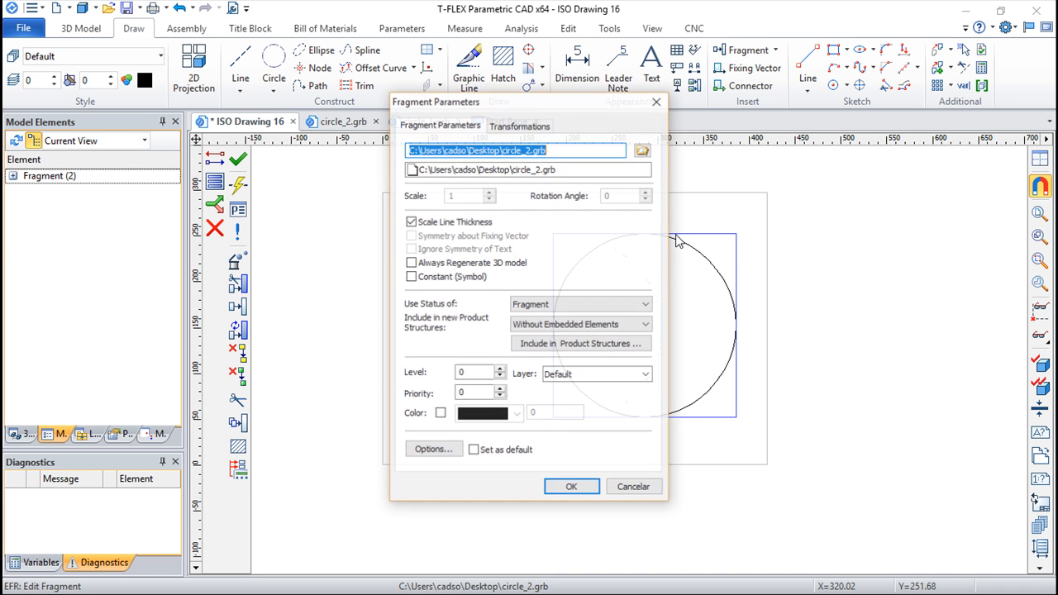
click(571, 488)
click(238, 159)
scroll(556, 350, up, 4)
scroll(577, 348, down, 2)
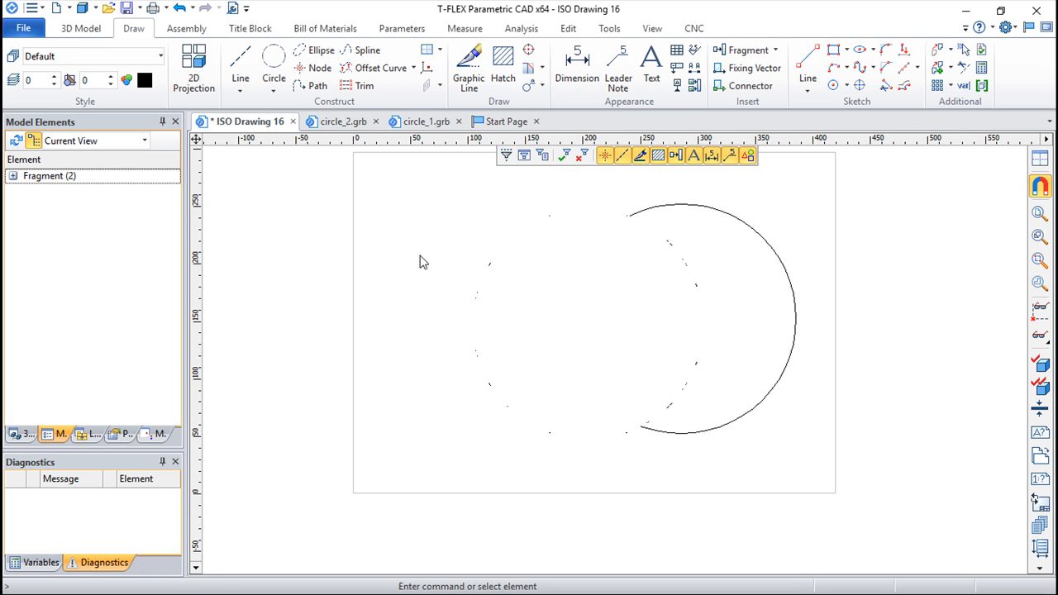
Step: Switch to the circle_1 drawing and check the filling method and priority of its hatch
click(423, 122)
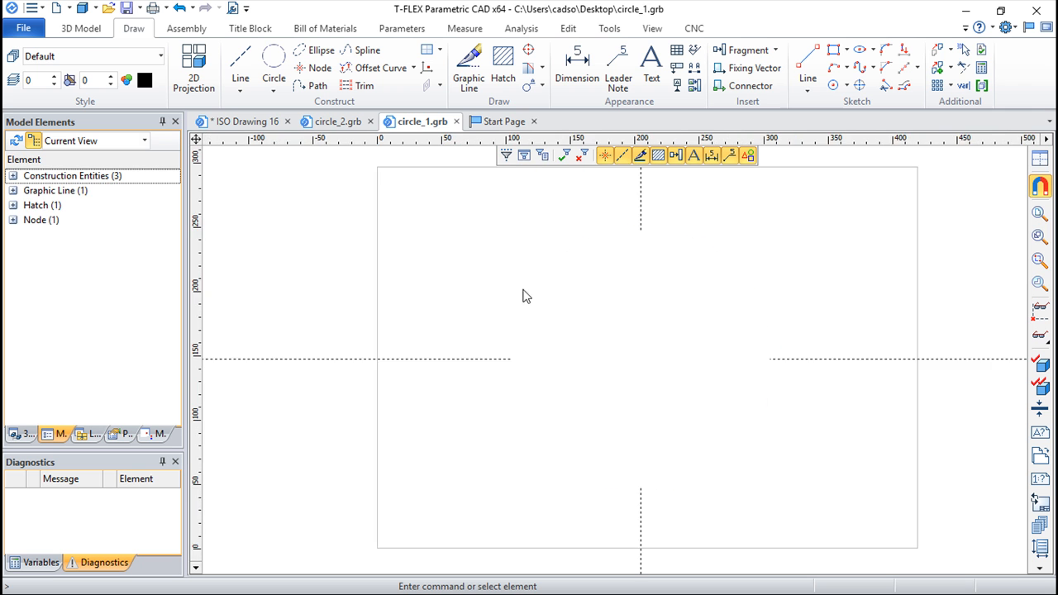
scroll(552, 307, up, 2)
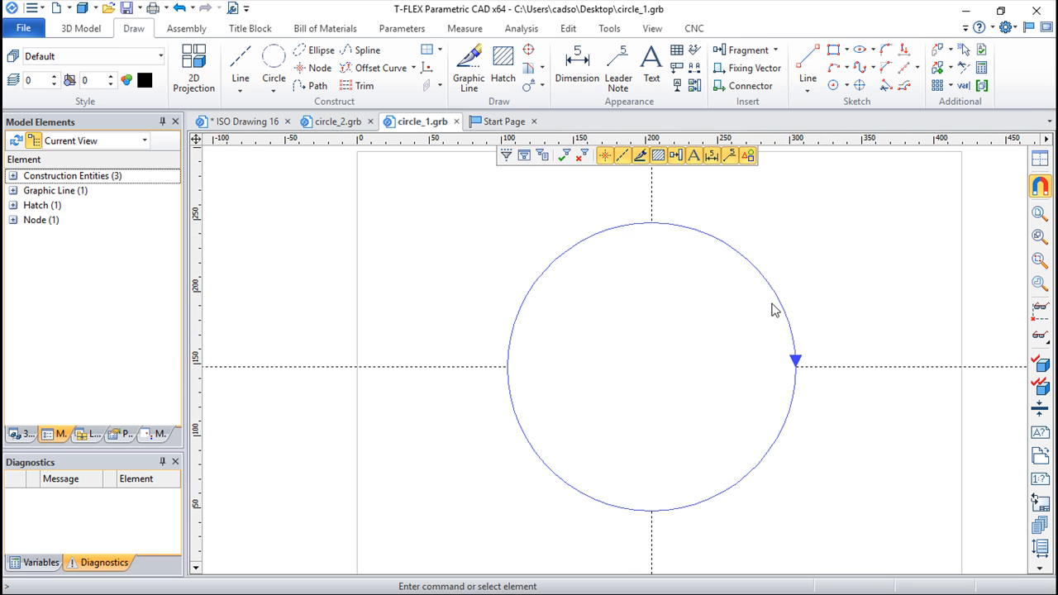
double_click(697, 279)
key(p)
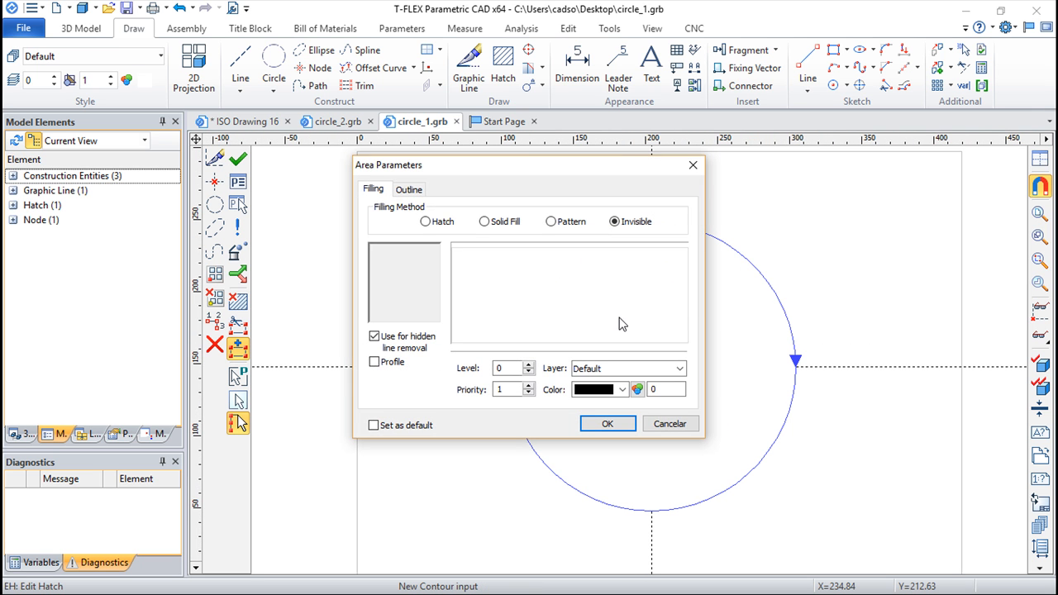
key(Return)
click(237, 160)
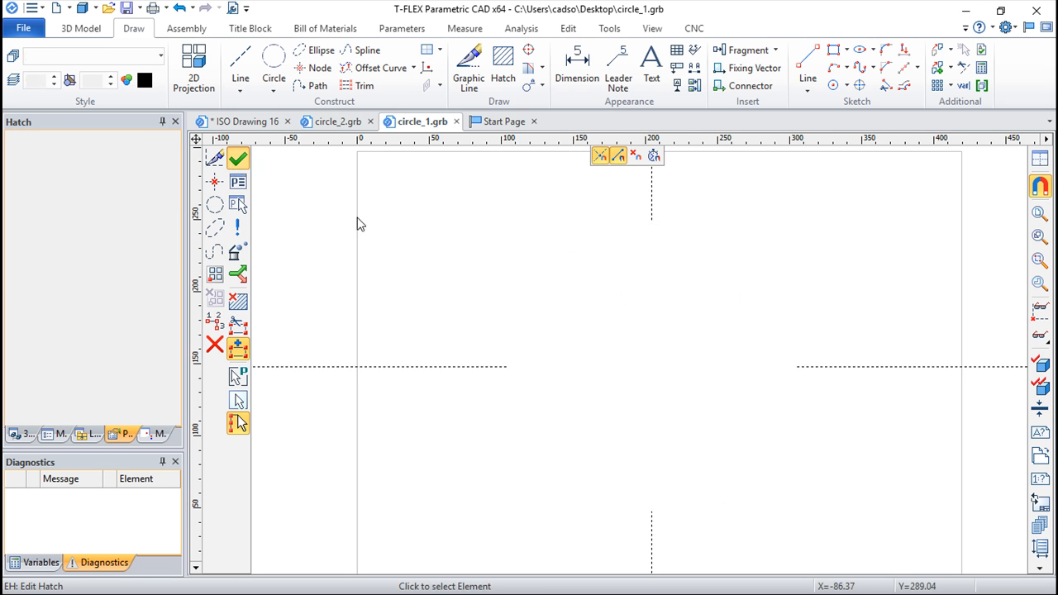
Step: Raise the priority of the circle's graphic line in circle_1 so the outline displays over the invisible hatch
click(737, 259)
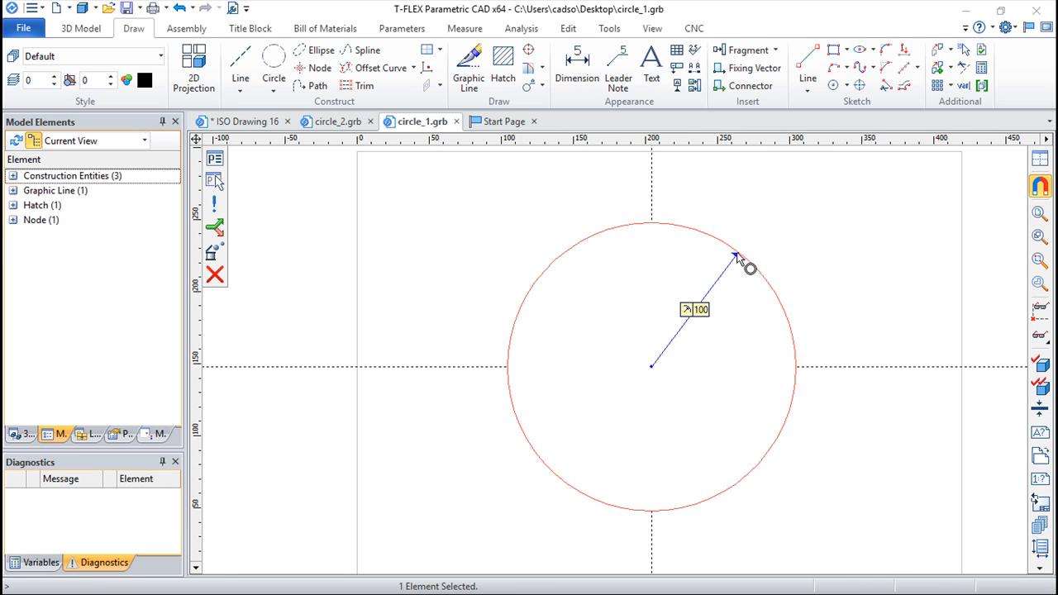
double_click(736, 260)
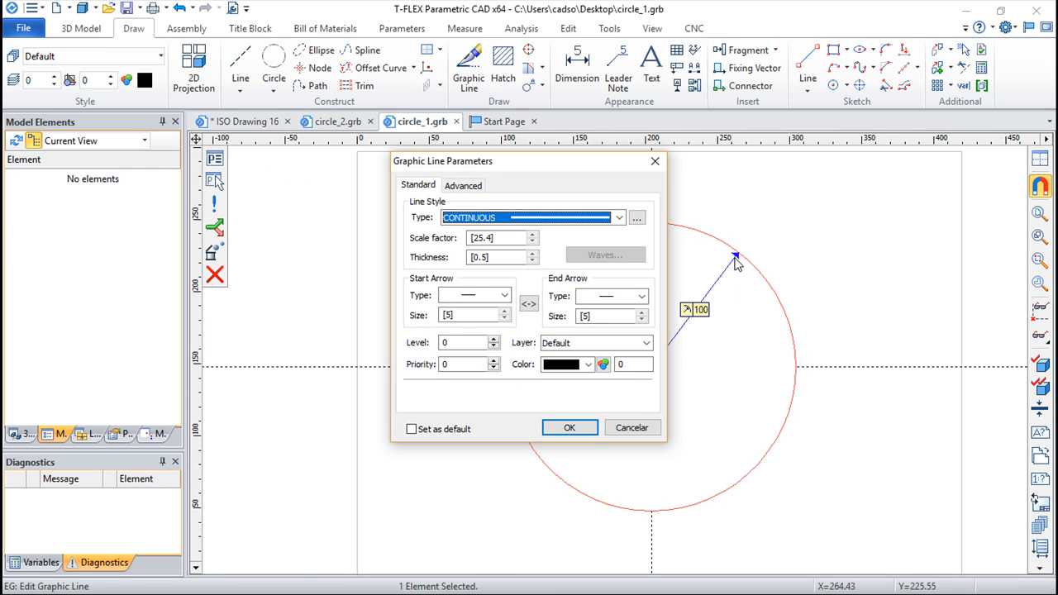
click(463, 190)
click(411, 188)
click(458, 345)
click(460, 364)
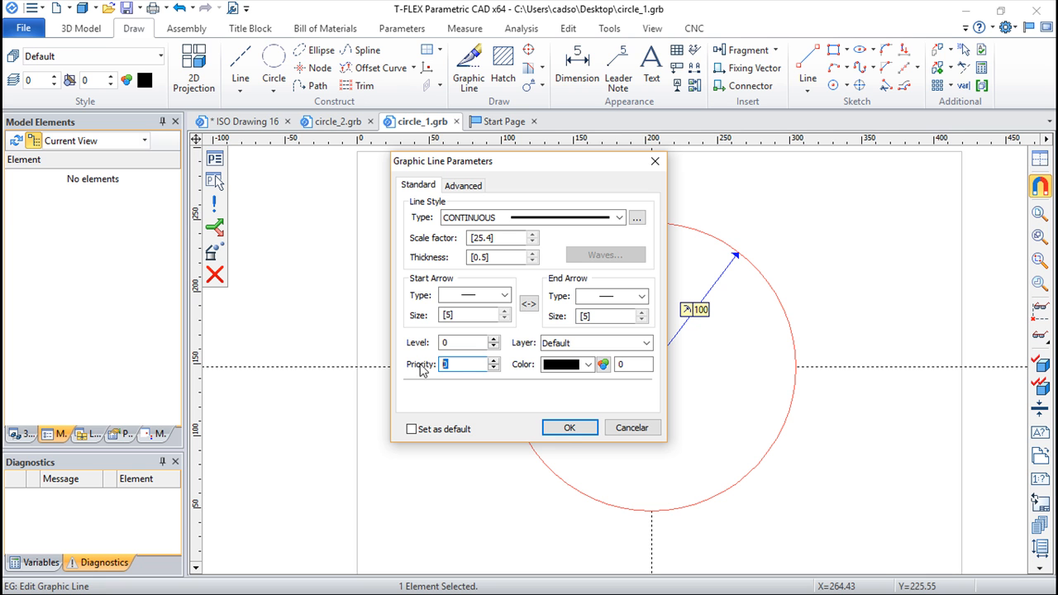
click(569, 427)
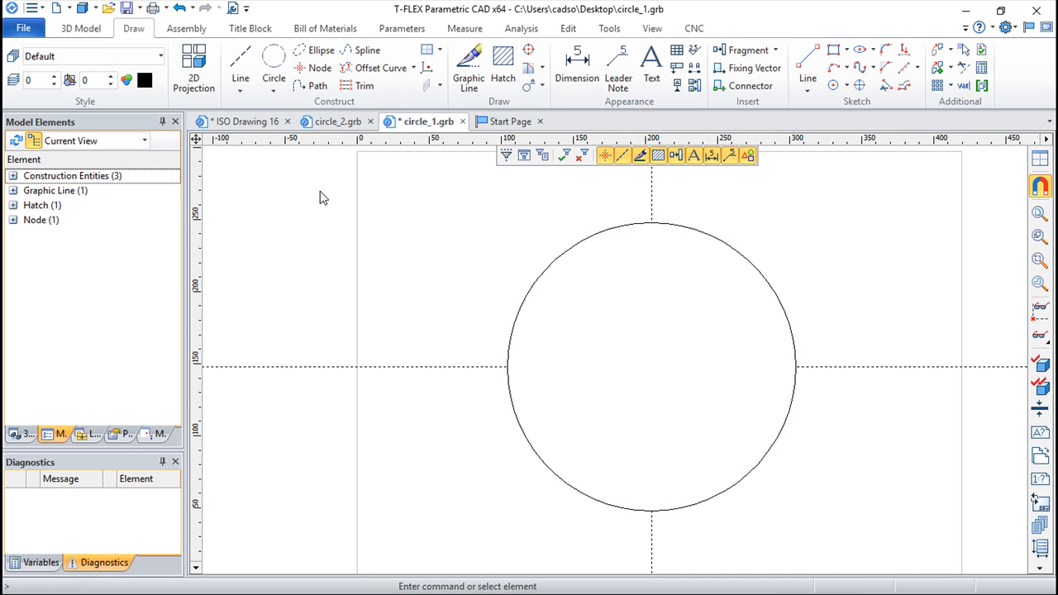
Step: Save circle_1, return to the assembly drawing and update it with the modified fragment file
scroll(749, 329, down, 1)
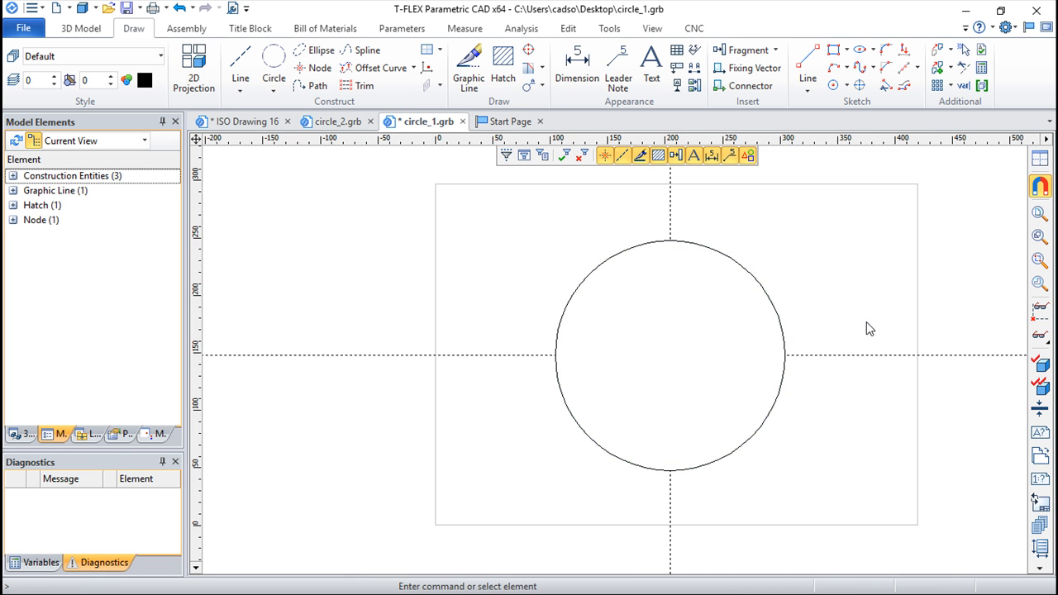
click(126, 8)
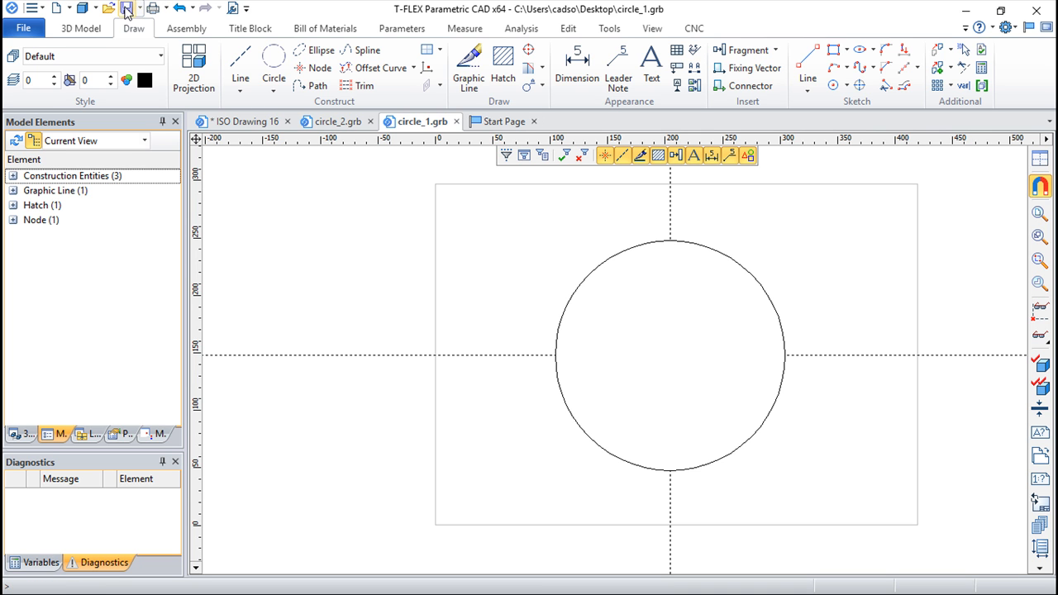
click(222, 122)
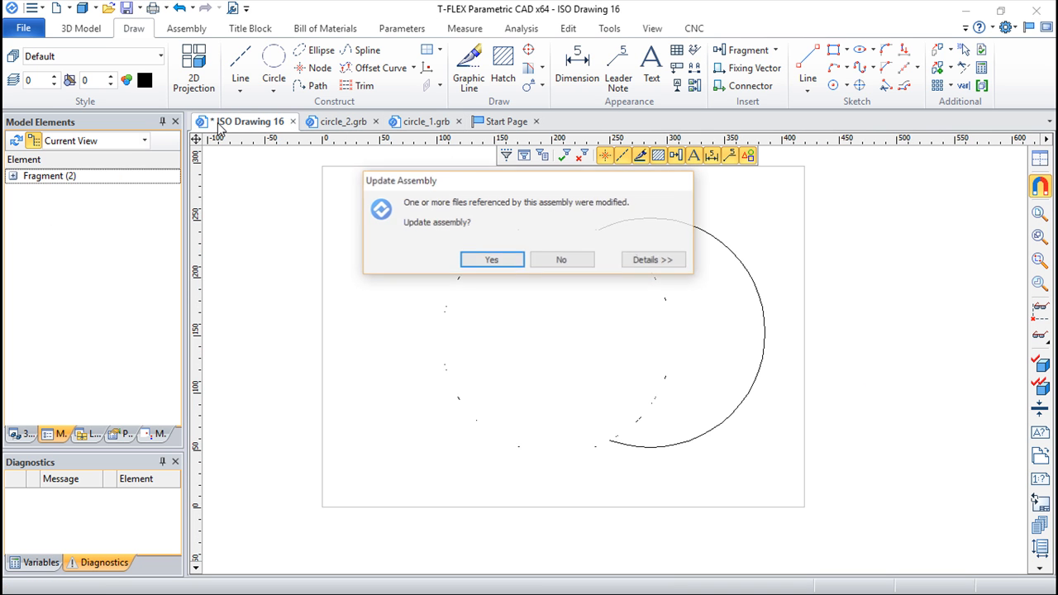
click(491, 261)
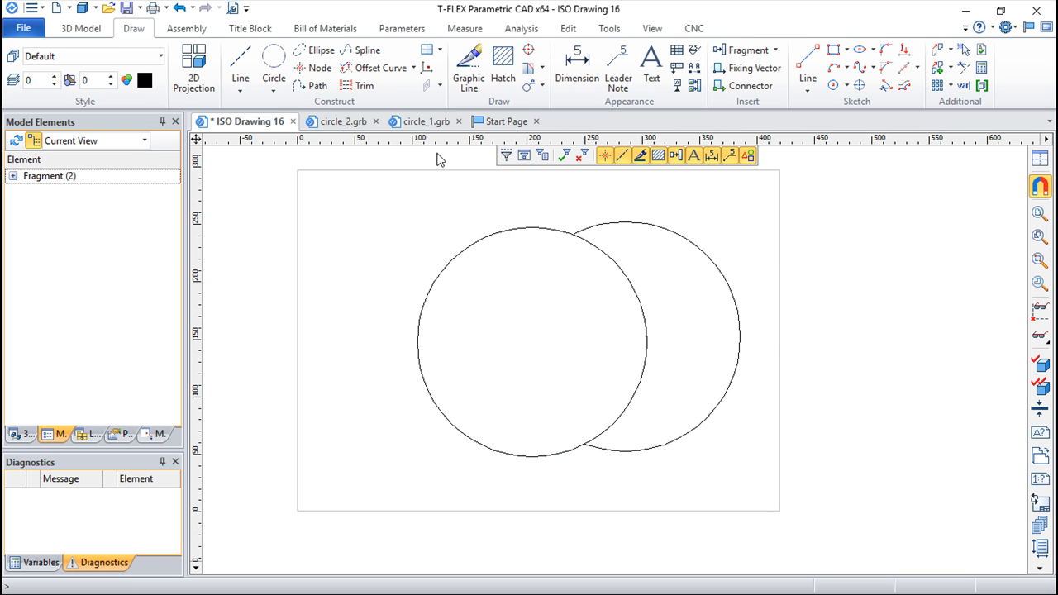
Step: Switch to the circle_2 drawing and change the priority of the circle's graphic line
click(344, 122)
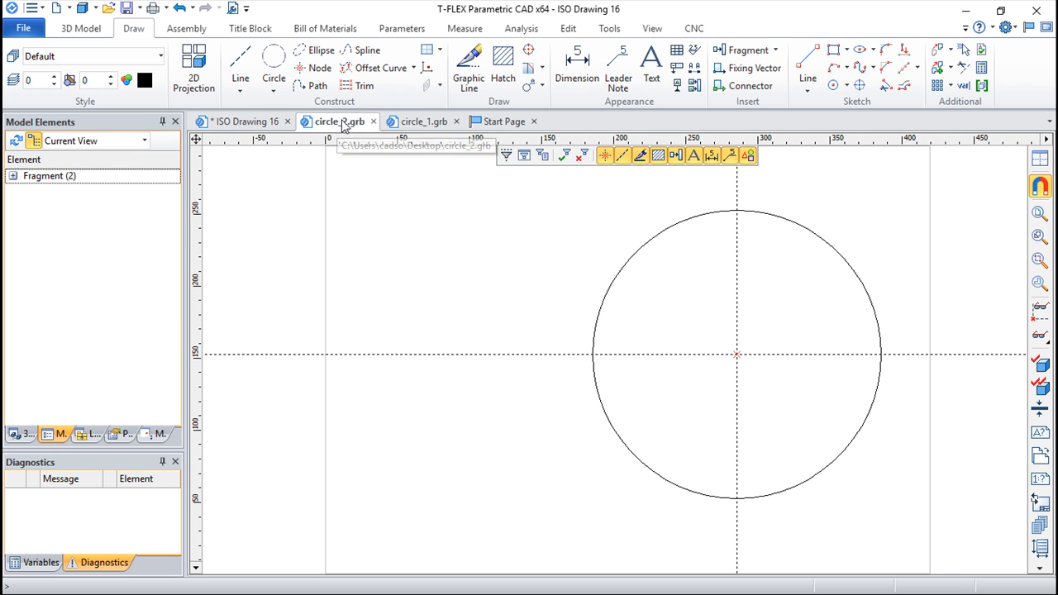
double_click(627, 271)
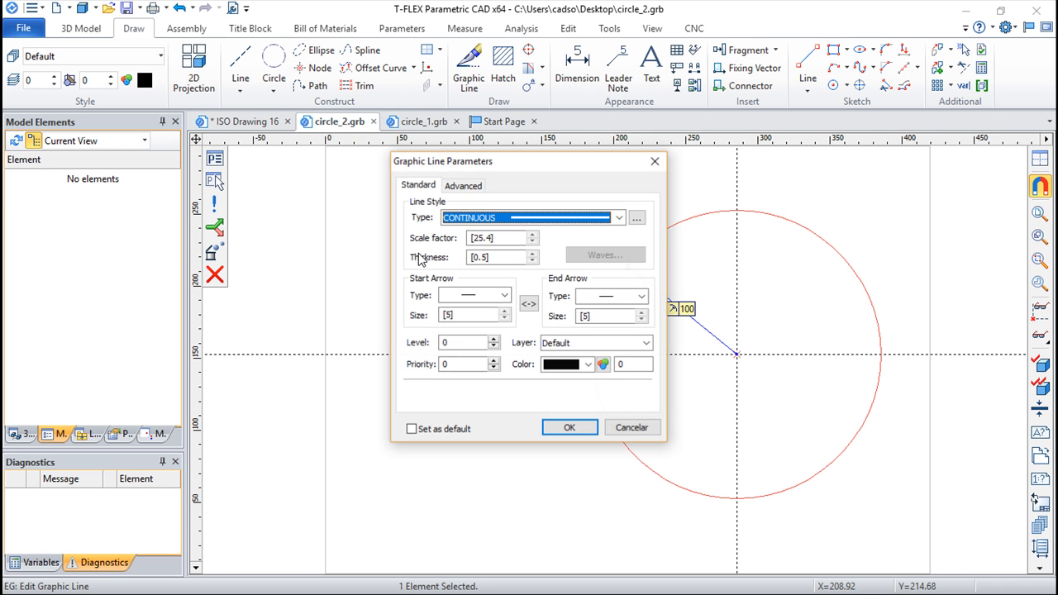
double_click(460, 365)
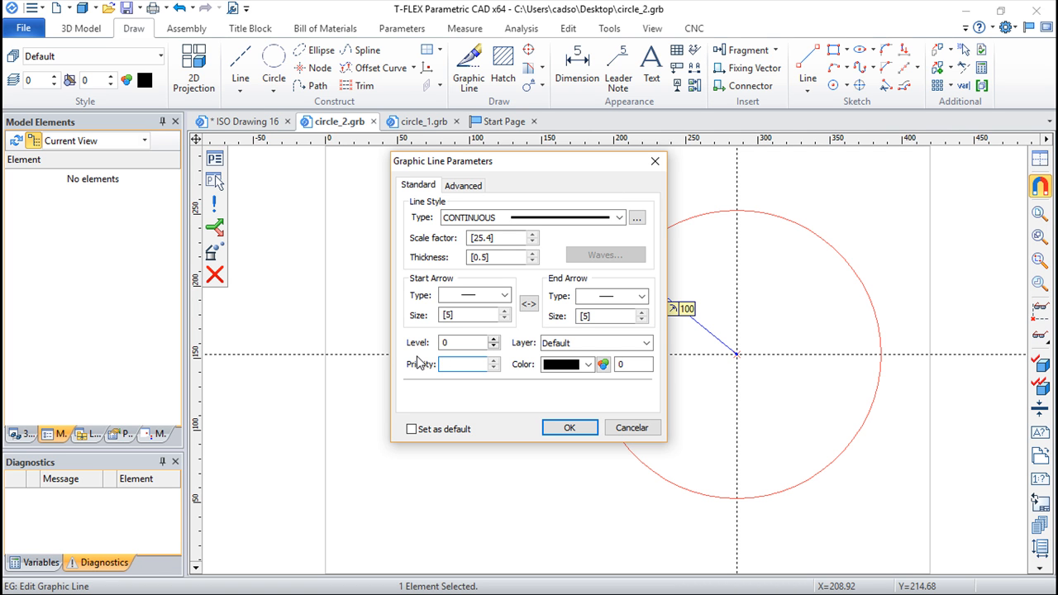
click(567, 427)
Step: Save circle_2 and update the assembly drawing with the changed file
click(125, 8)
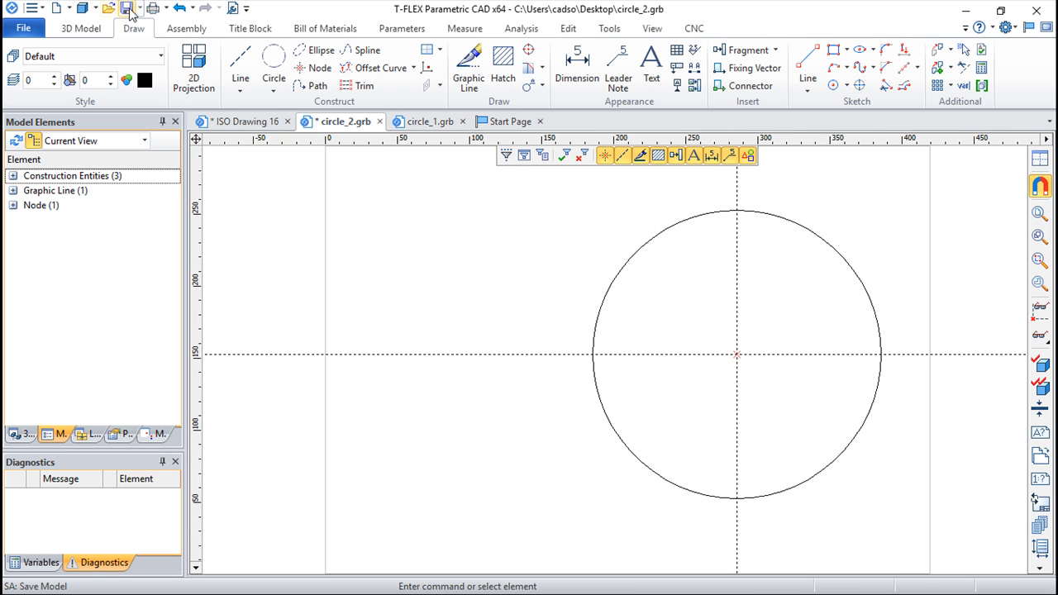
click(242, 122)
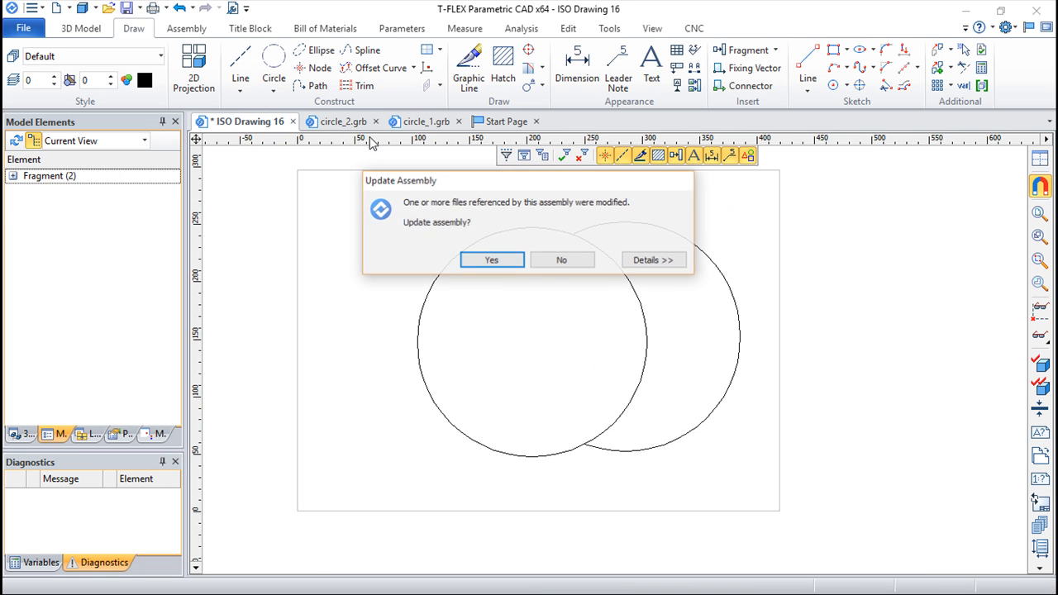
click(501, 265)
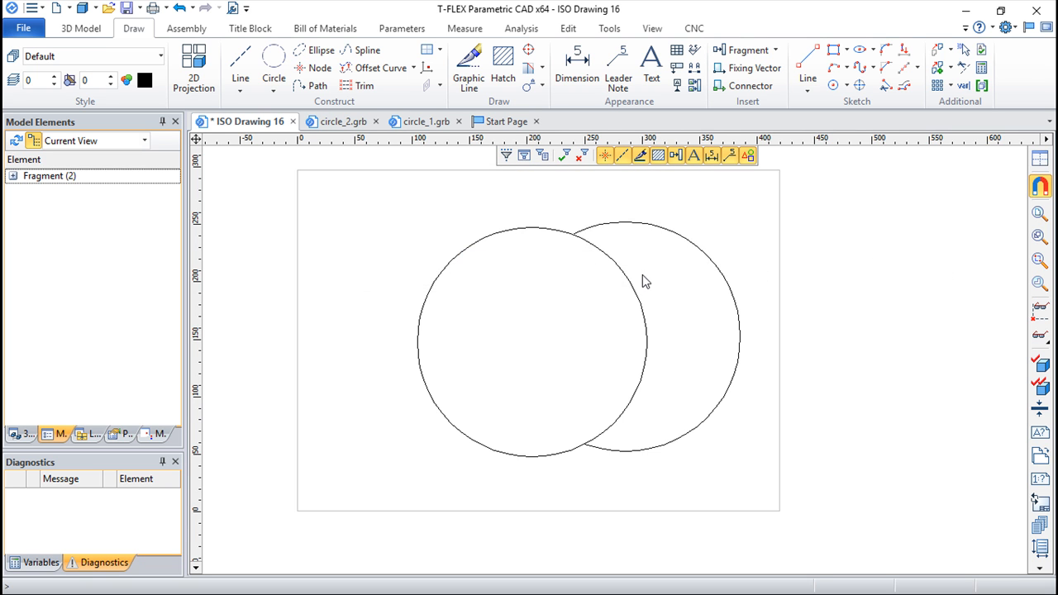
Step: Check the priority of the circle_1 fragment in its parameters and close them without changes
scroll(621, 279, up, 1)
scroll(720, 243, down, 1)
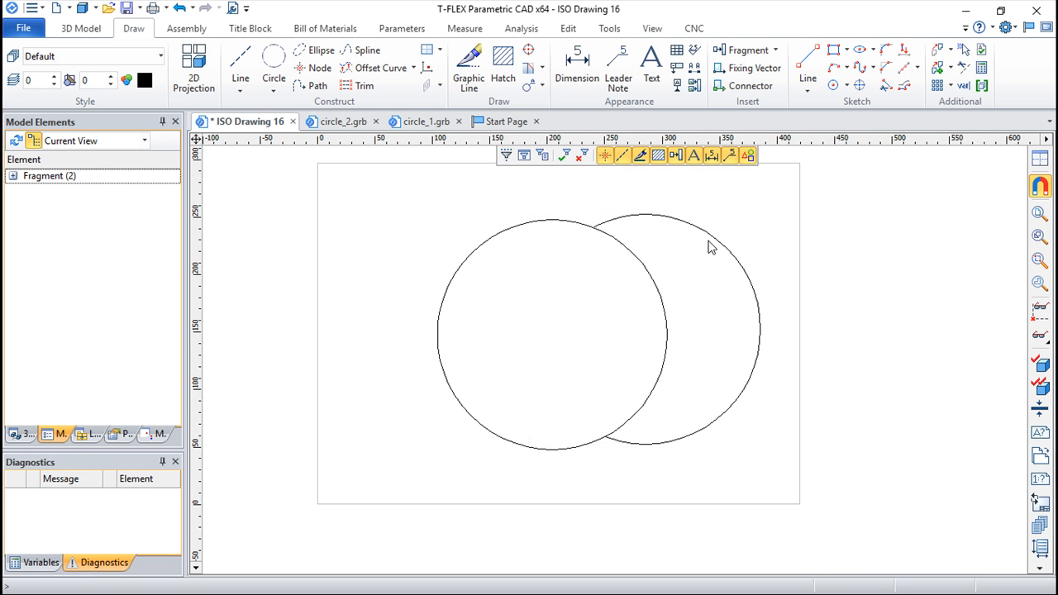
double_click(499, 241)
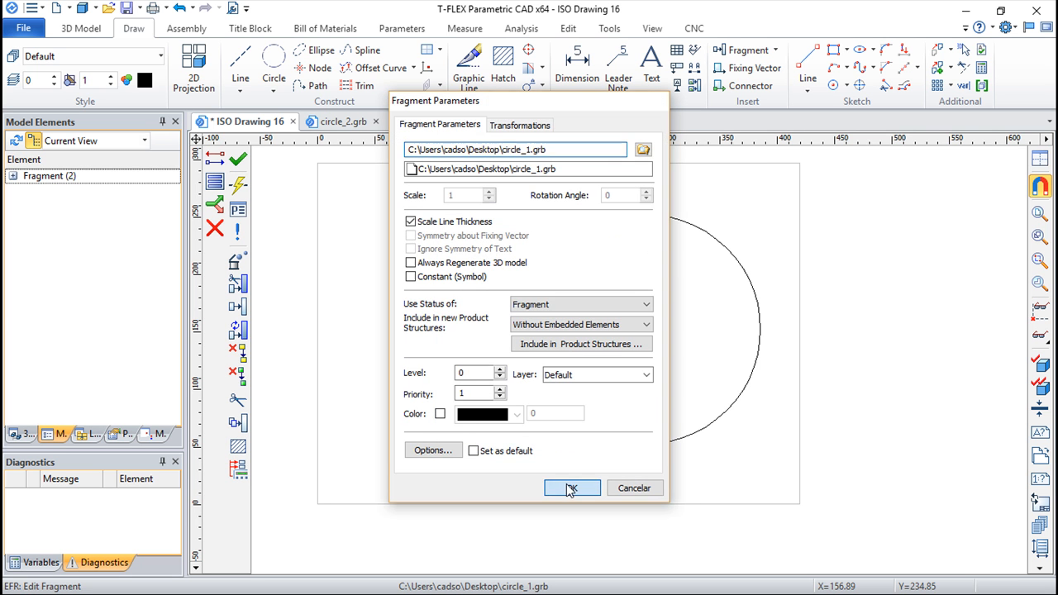
click(571, 489)
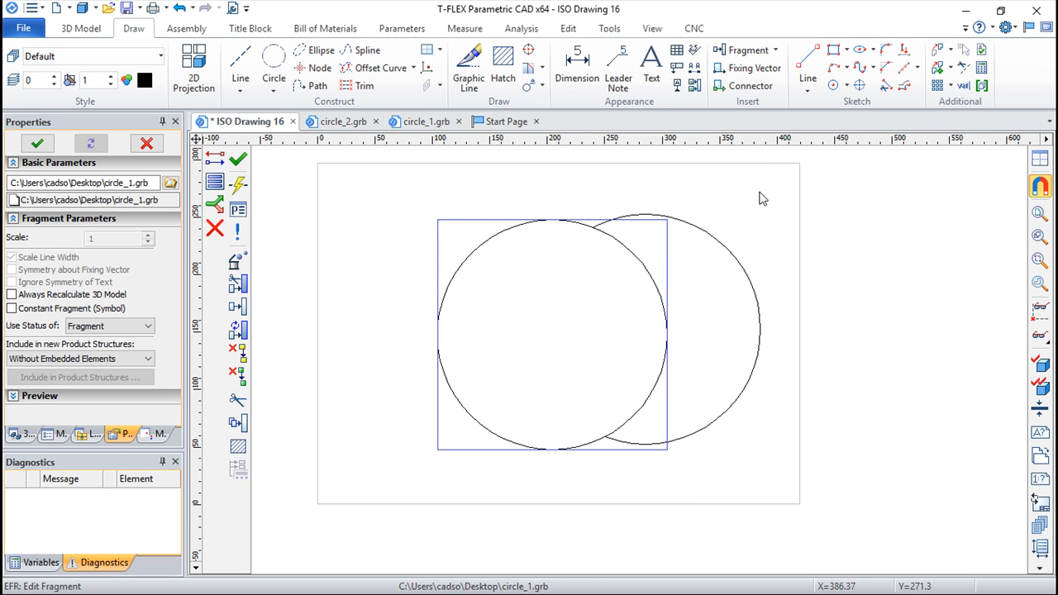
click(238, 163)
Step: Raise the priority of the circle_2 fragment above that of the circle_1 fragment and finish editing it
double_click(716, 244)
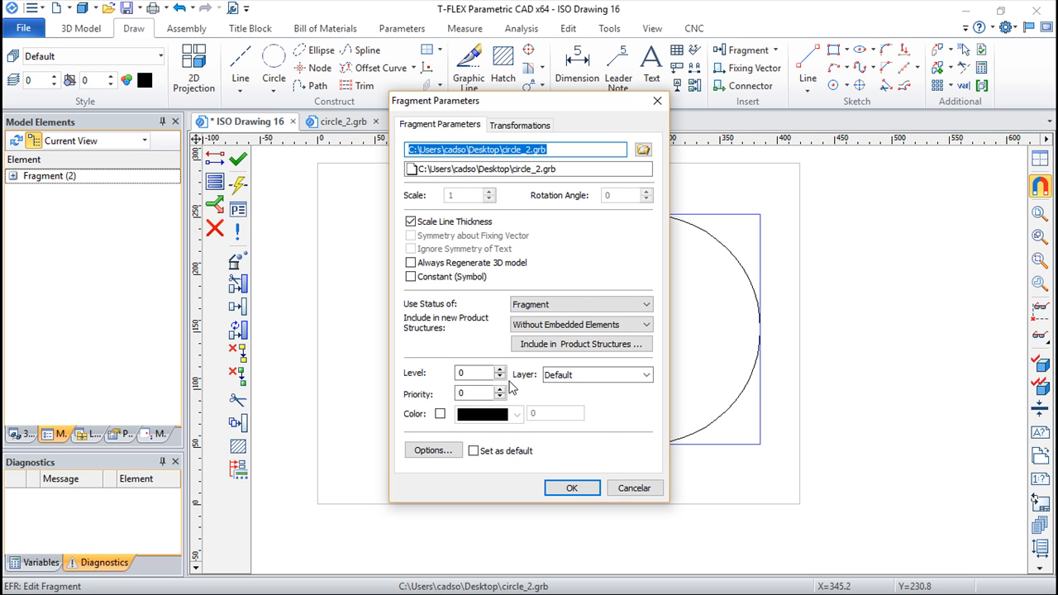
double_click(476, 394)
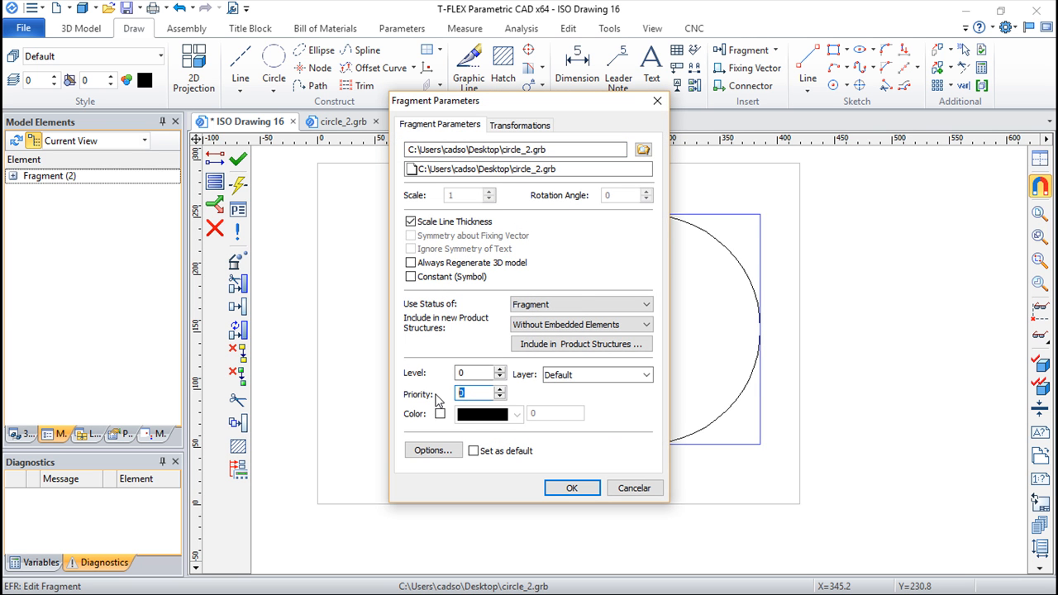
key(Return)
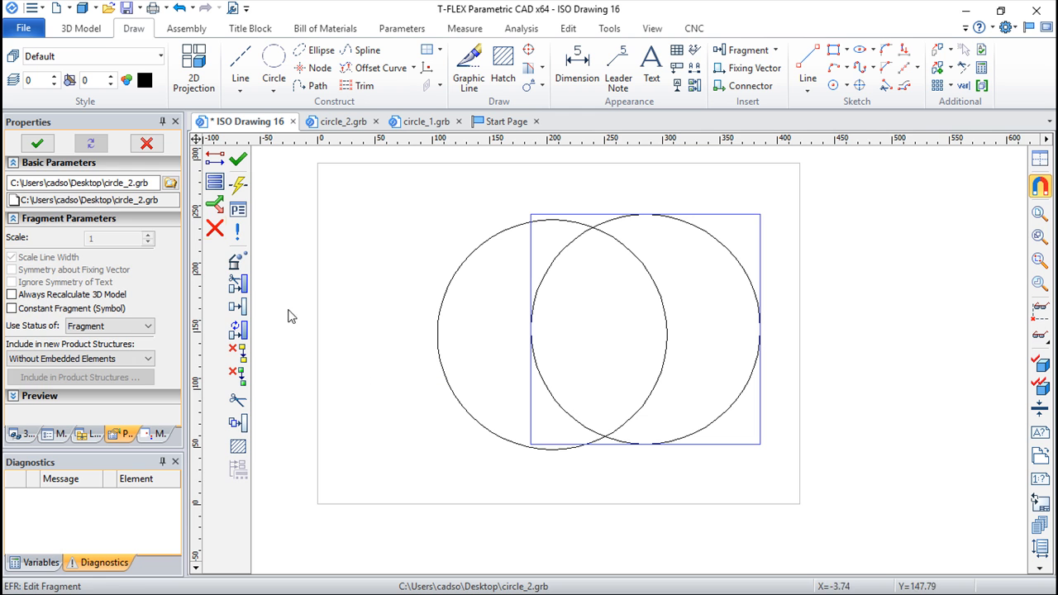
click(238, 160)
scroll(456, 276, down, 1)
scroll(531, 300, up, 2)
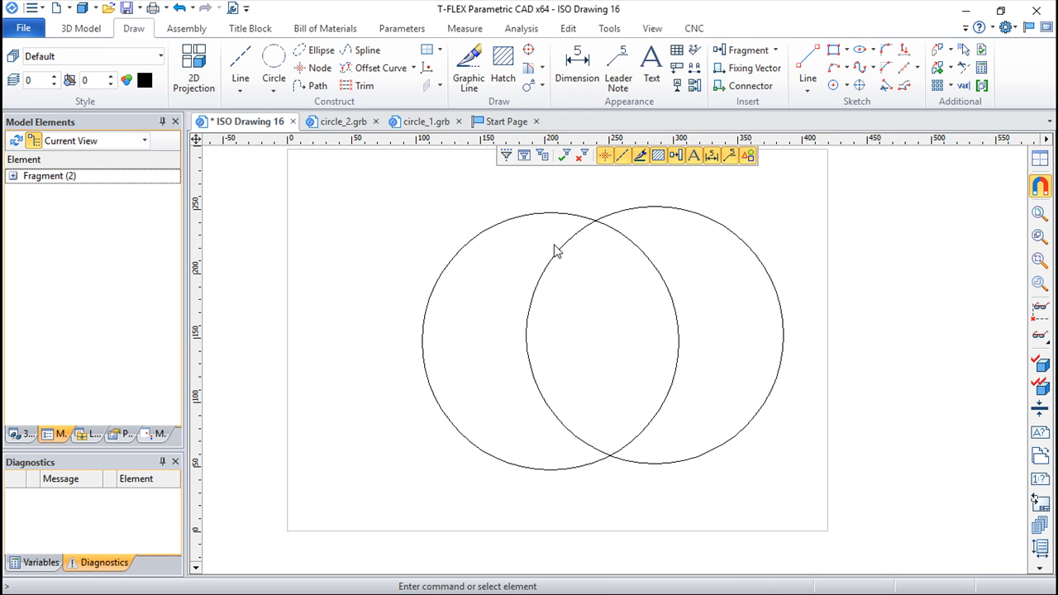
Step: In circle_2, hatch the circle's interior with the Invisible filling method, used for hidden line removal
click(335, 121)
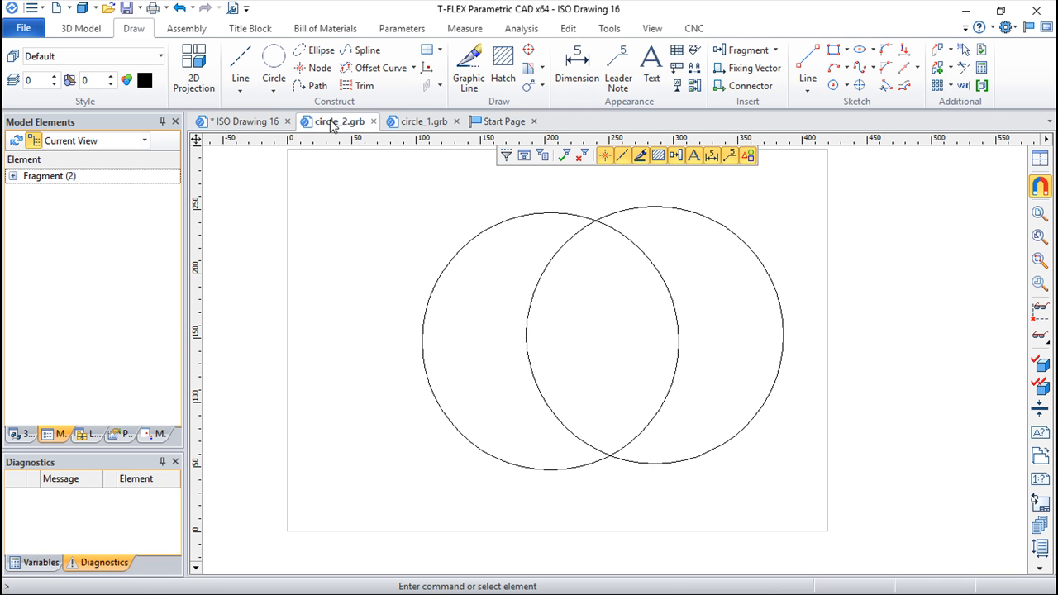
middle_drag(890, 232, 694, 244)
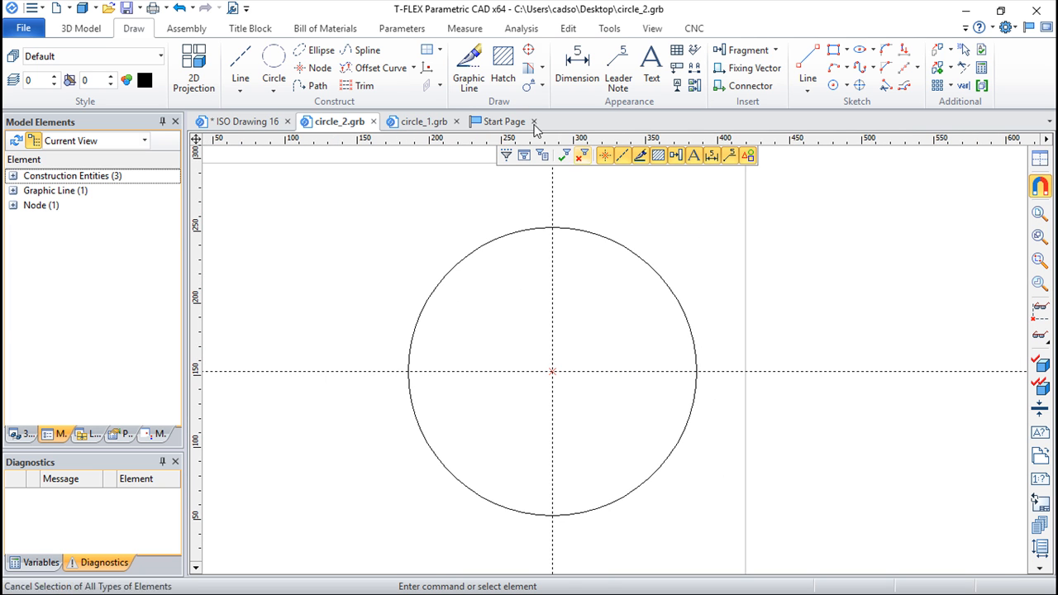
click(502, 65)
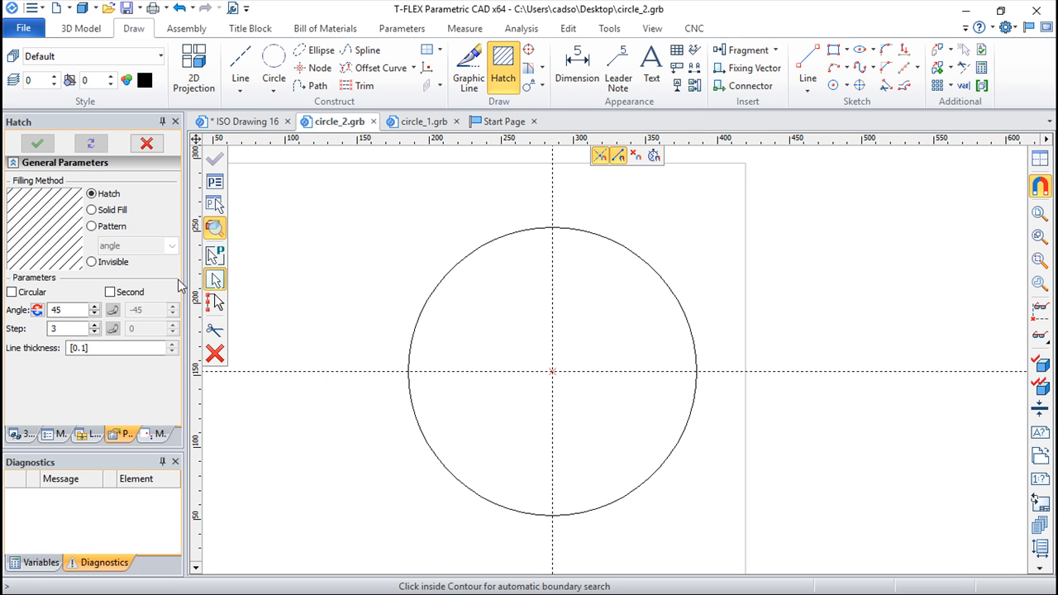
click(596, 277)
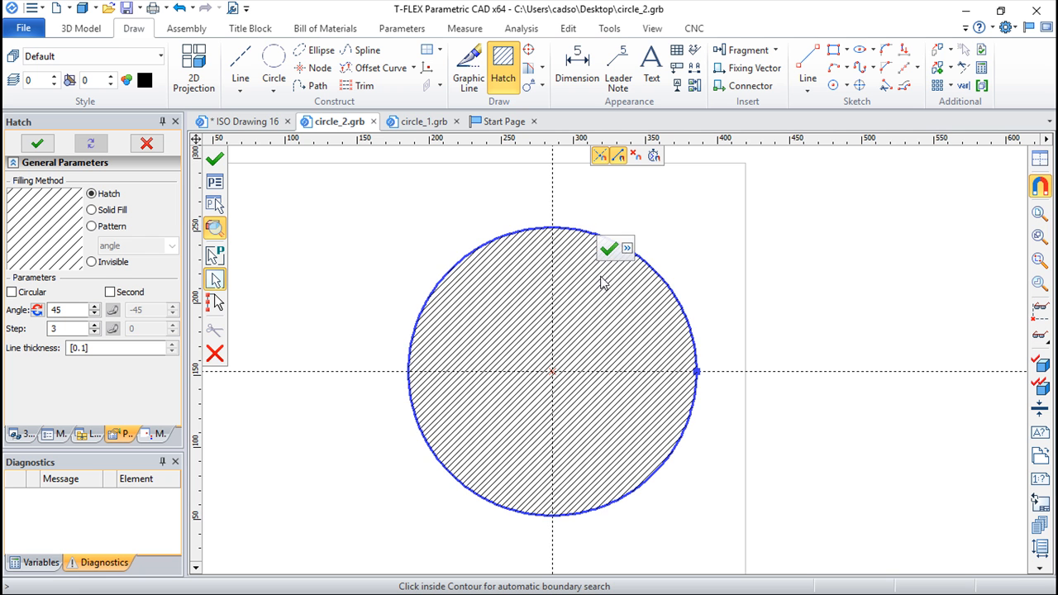
click(215, 182)
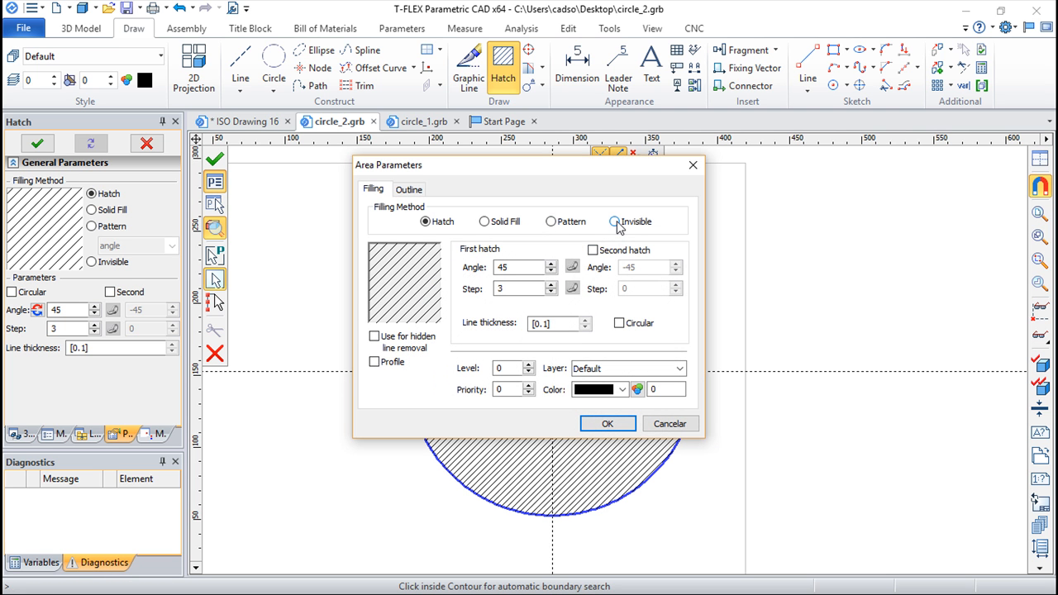
click(615, 221)
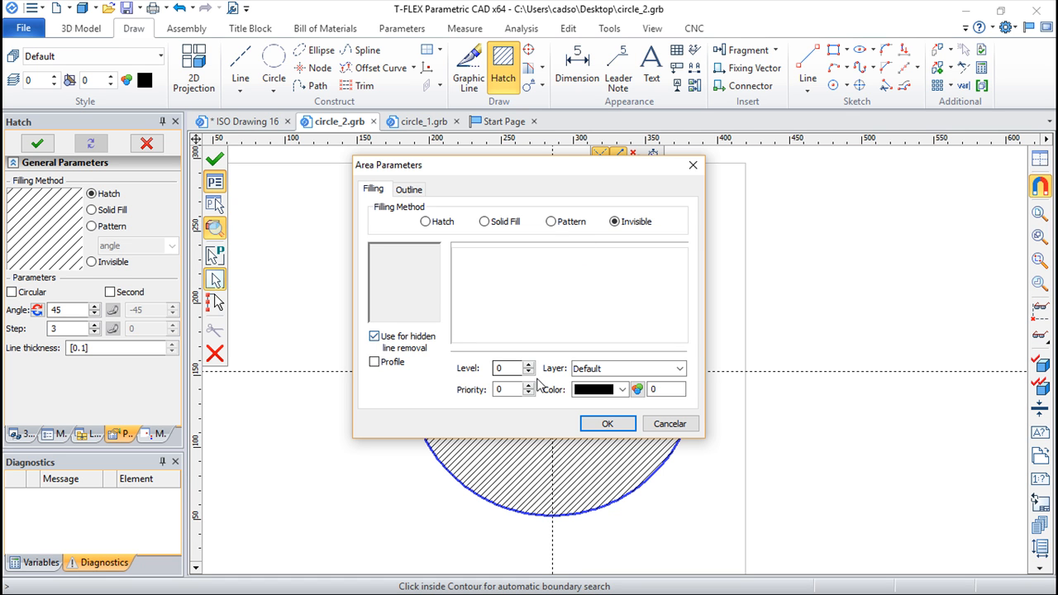
click(607, 423)
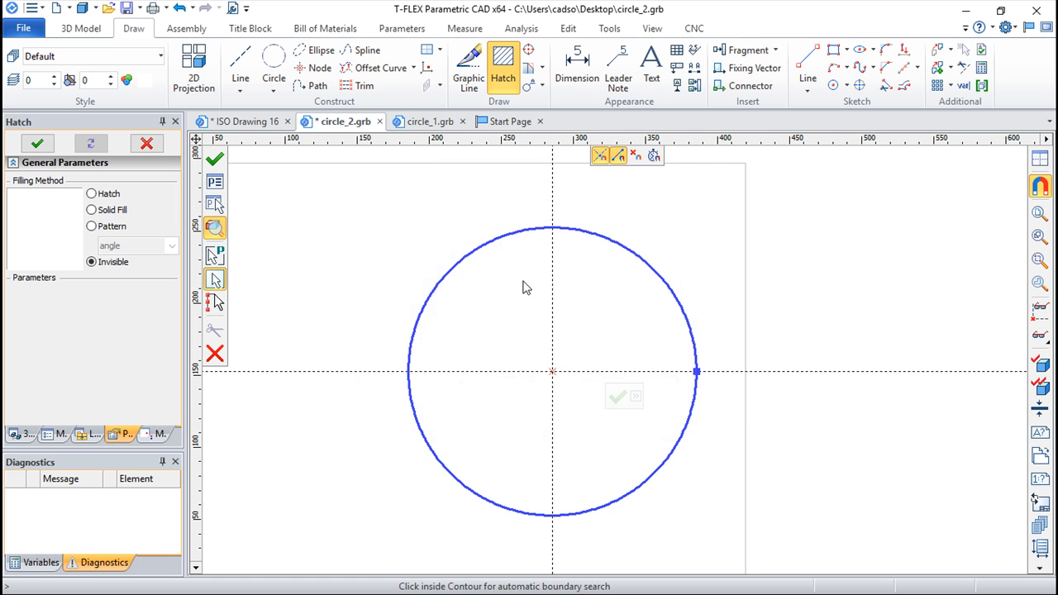
click(618, 398)
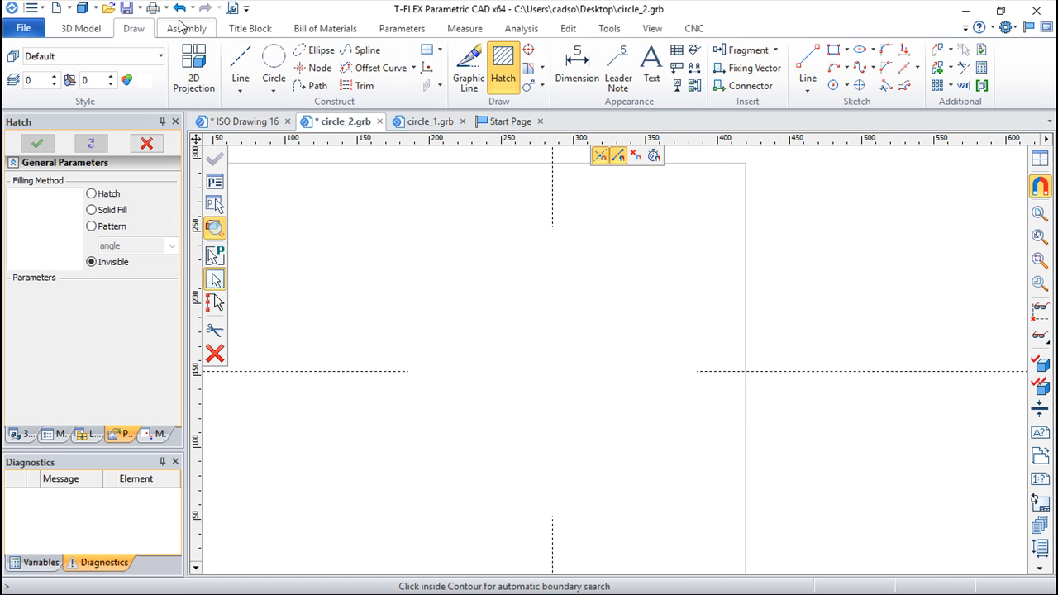
Step: Save circle_2 with its new hatch and update the assembly in ISO Drawing 16
click(127, 9)
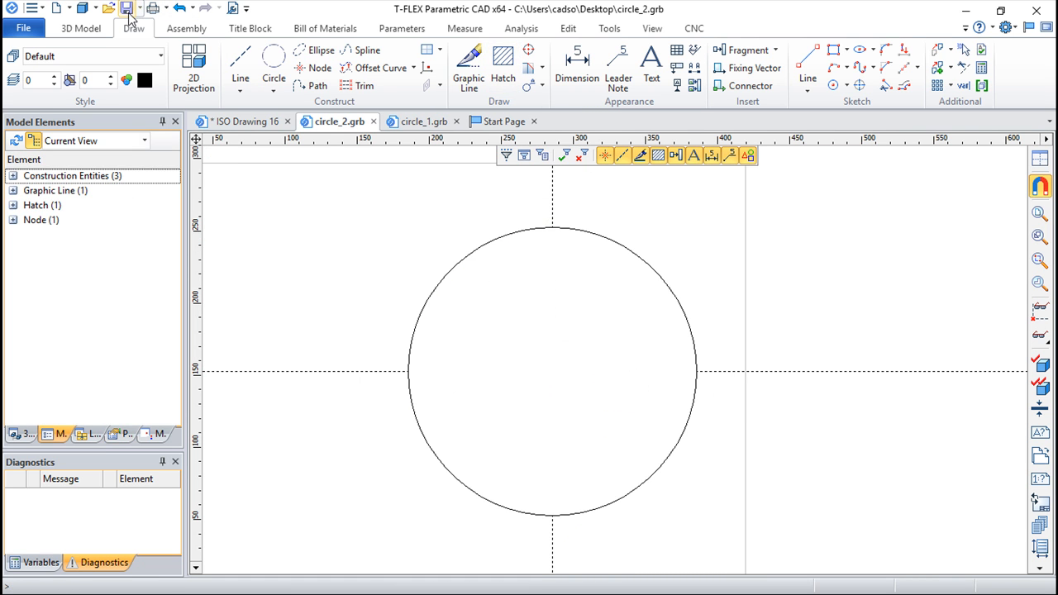
click(247, 122)
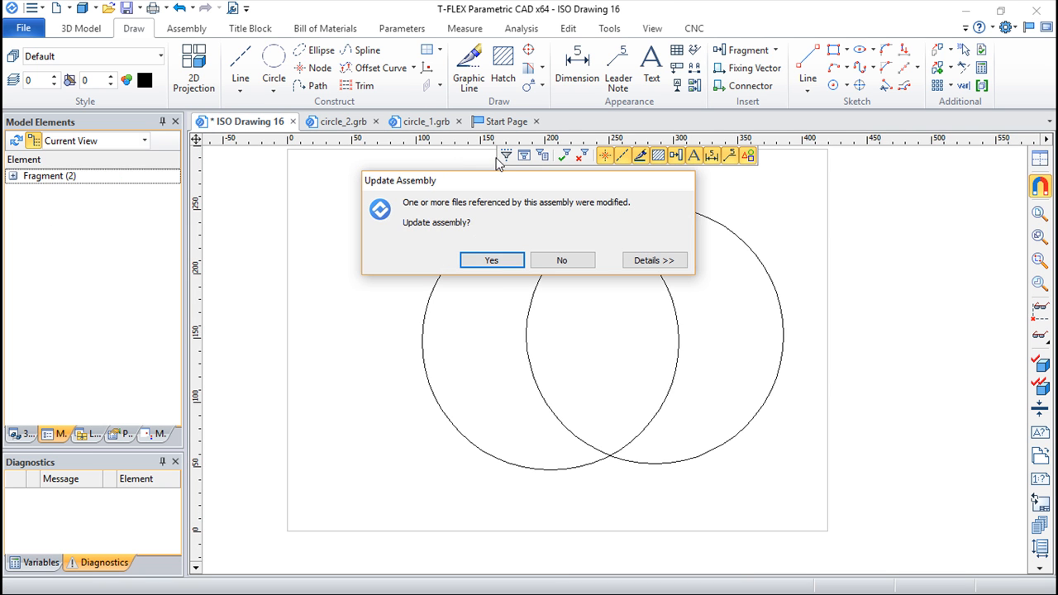
click(488, 260)
middle_drag(826, 240, 773, 261)
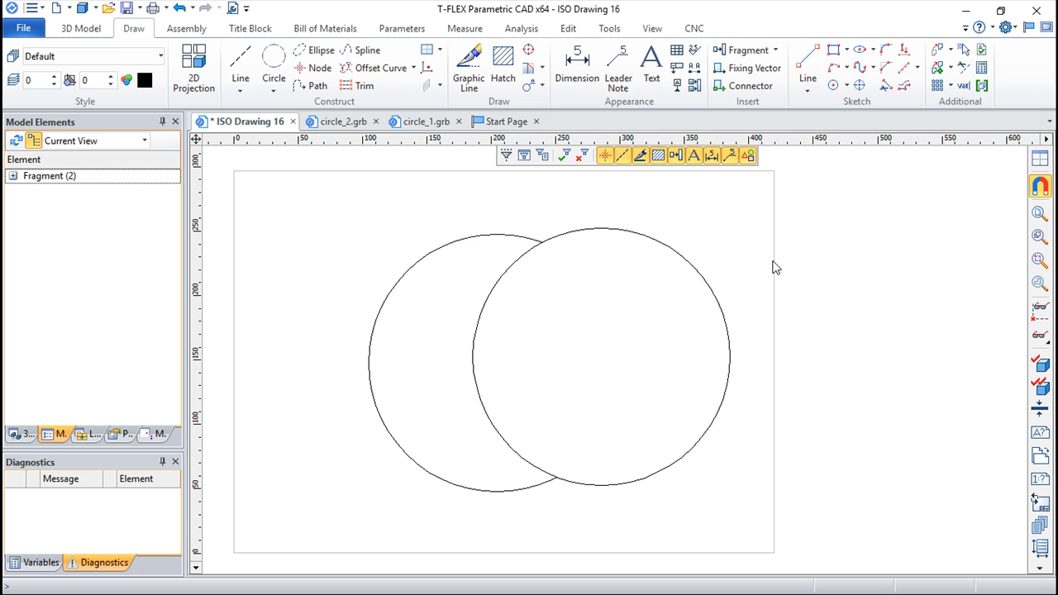